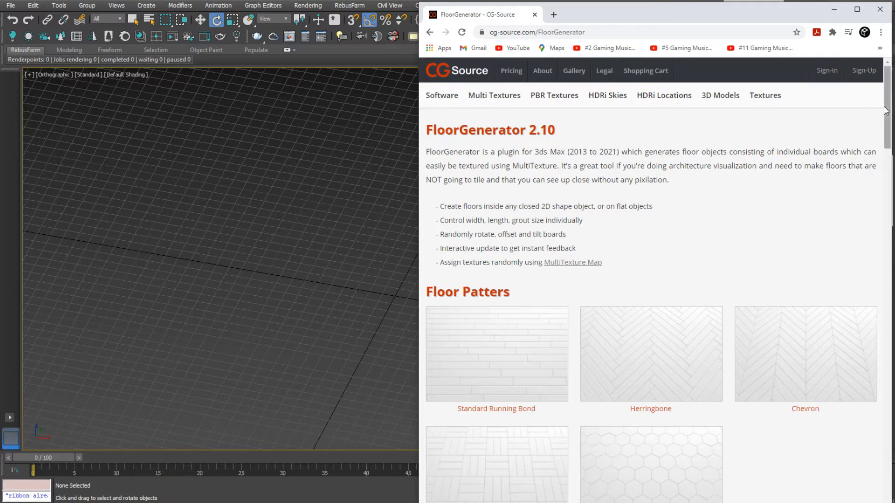
# Look through the FloorGenerator web page as far as its Free Version and Full Version sections, and switch to the Nueva carpeta folder window.
pyautogui.scroll(-9, 888, 112)
pyautogui.scroll(-1, 640, 203)
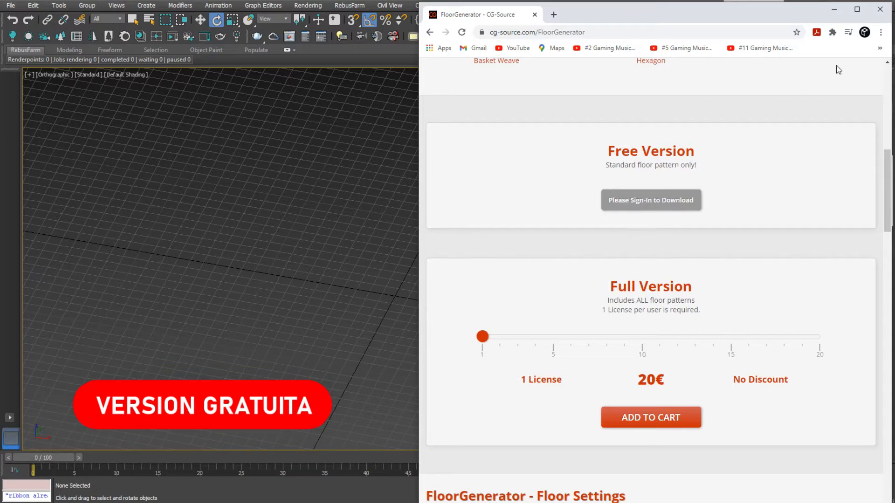
pyautogui.click(834, 9)
pyautogui.hotkey('alt', 'Tab')
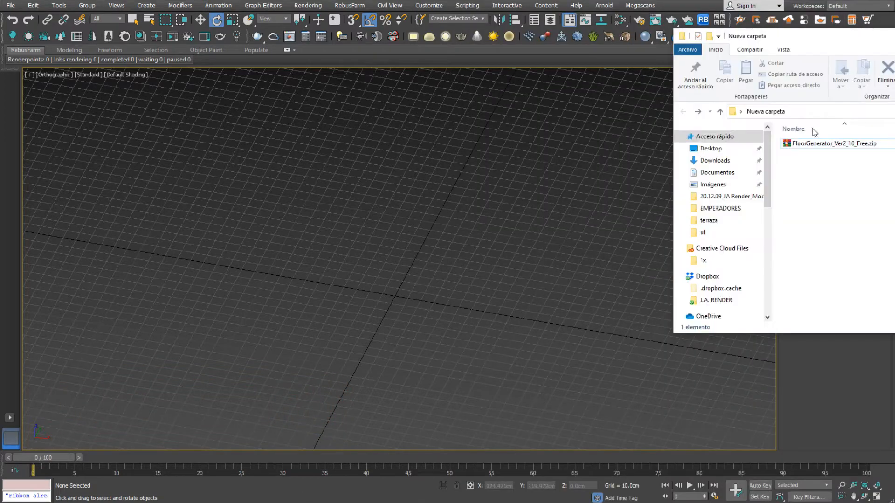
# Extract FloorGenerator_Ver2_10_Free.zip directly into its current folder.
pyautogui.moveTo(874, 35); pyautogui.dragTo(515, 82)
pyautogui.click(440, 194)
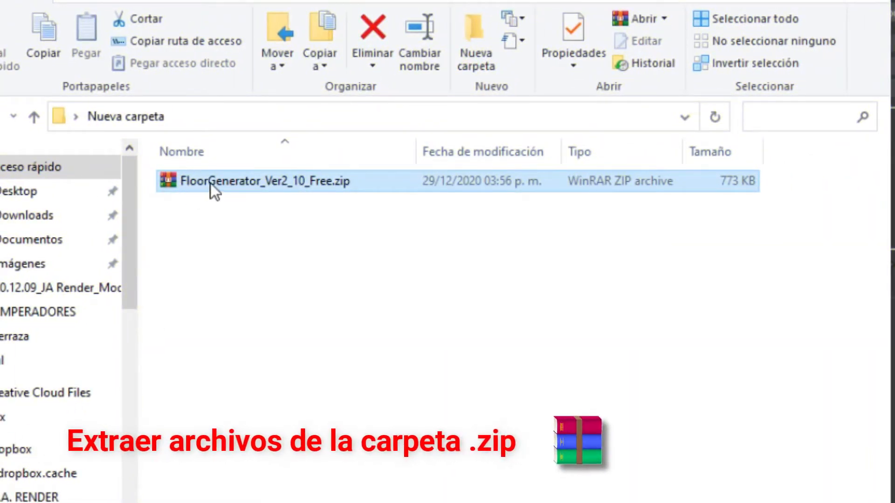
pyautogui.moveTo(214, 184); pyautogui.dragTo(210, 197, button='right')
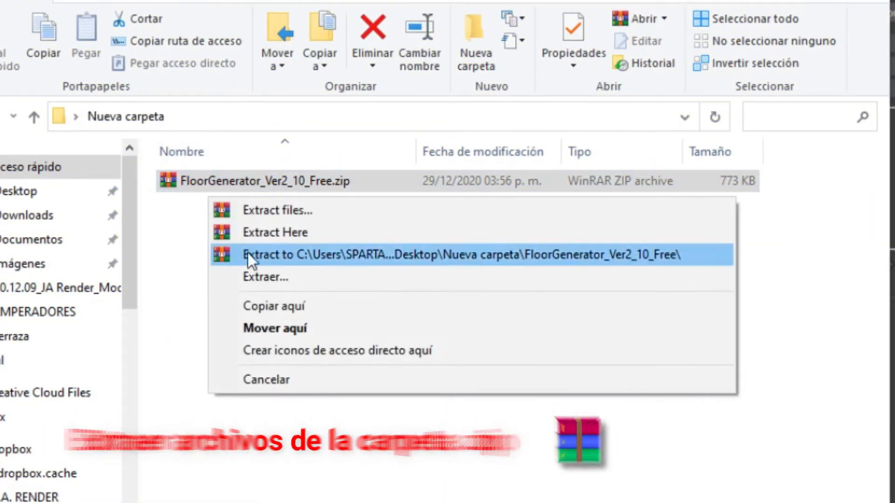
pyautogui.click(270, 233)
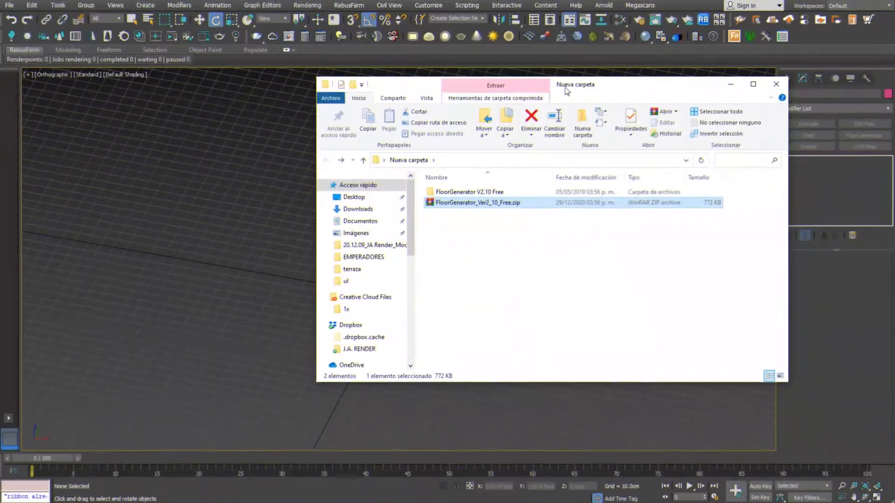
# Open the extracted FloorGenerator V2.10 Free folder and select FloorGenerator_Free_max2019_64bit.dlm.
pyautogui.moveTo(566, 91); pyautogui.dragTo(631, 98)
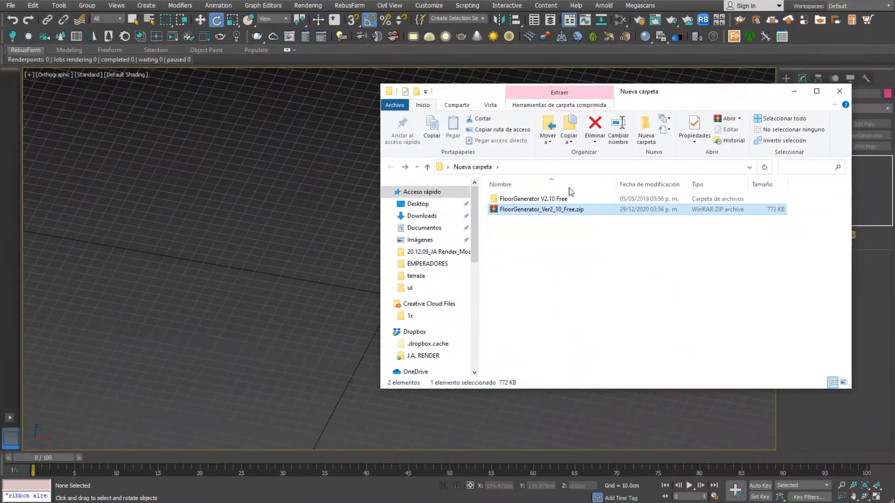
pyautogui.doubleClick(530, 201)
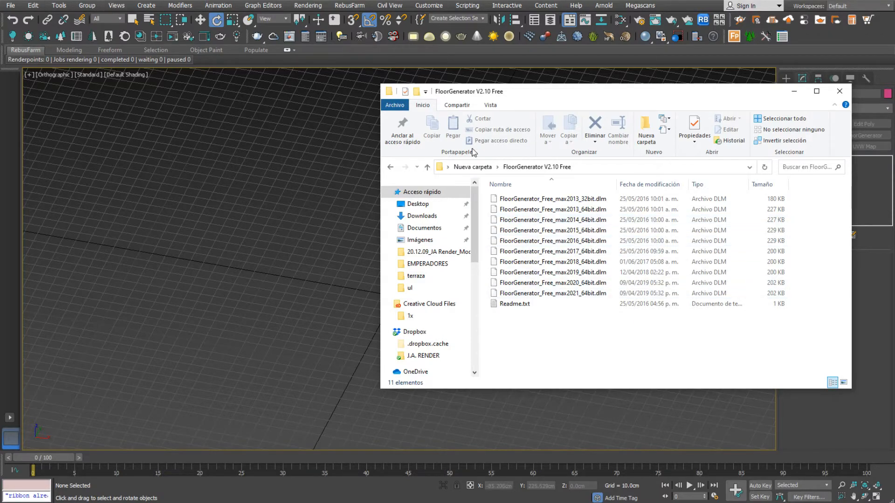
pyautogui.click(566, 275)
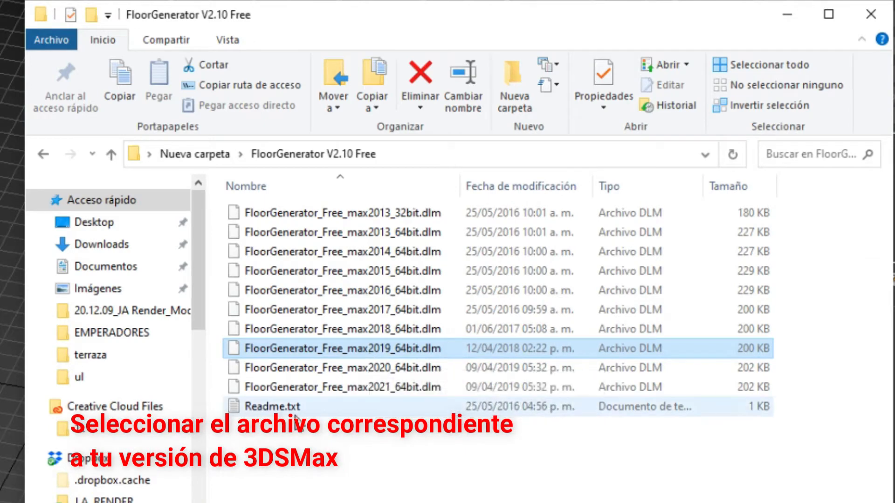
# Read the plugin's install instructions in Readme.txt, close the file and minimize the folder window to return to 3ds Max.
pyautogui.doubleClick(285, 408)
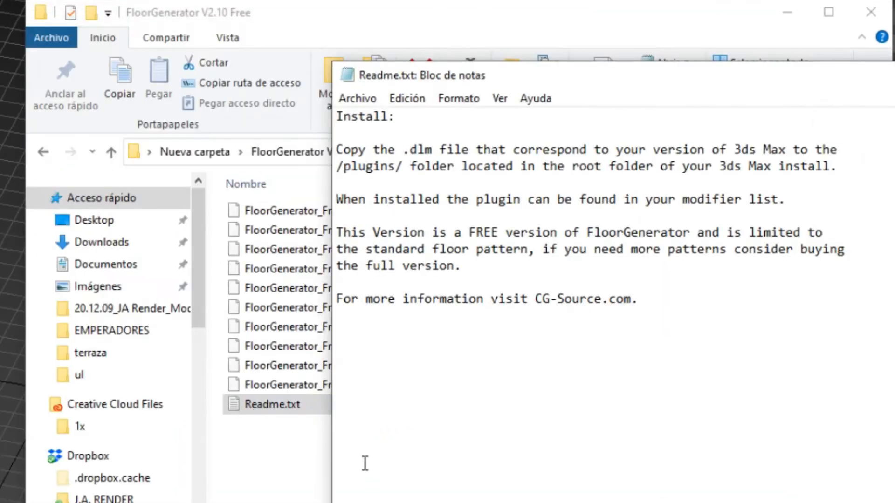
pyautogui.moveTo(613, 80); pyautogui.dragTo(282, 56)
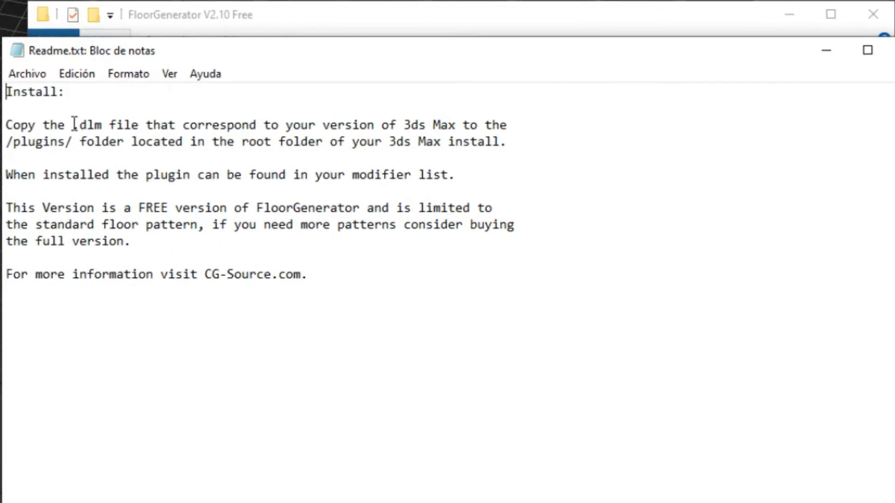
pyautogui.moveTo(200, 53); pyautogui.dragTo(143, 155)
pyautogui.moveTo(256, 152); pyautogui.dragTo(92, 396)
pyautogui.moveTo(354, 396); pyautogui.dragTo(511, 31)
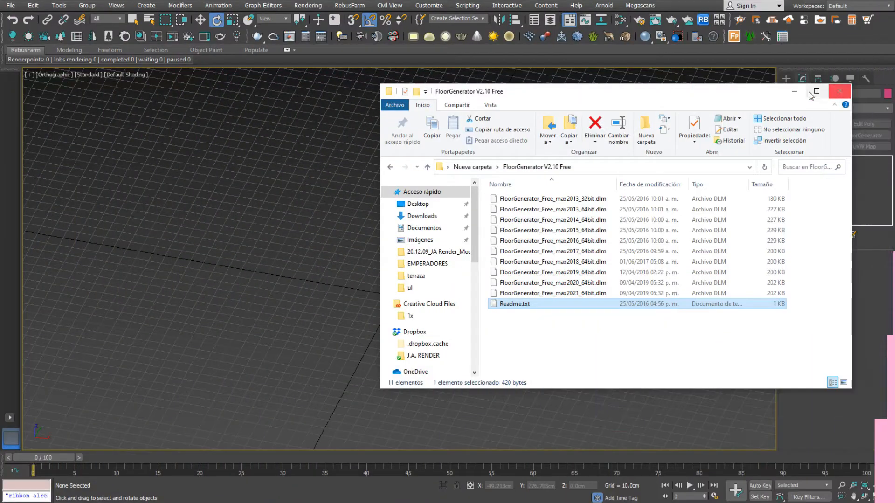
pyautogui.moveTo(782, 94); pyautogui.dragTo(757, 97)
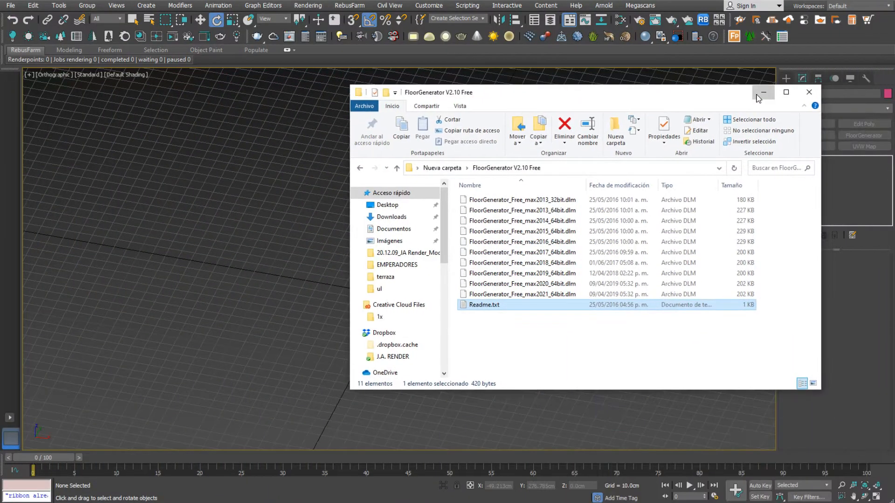
pyautogui.click(758, 95)
# Draw a rectangle spline around the grid origin and set its length and width to 200 cm each.
pyautogui.scroll(-2, 470, 278)
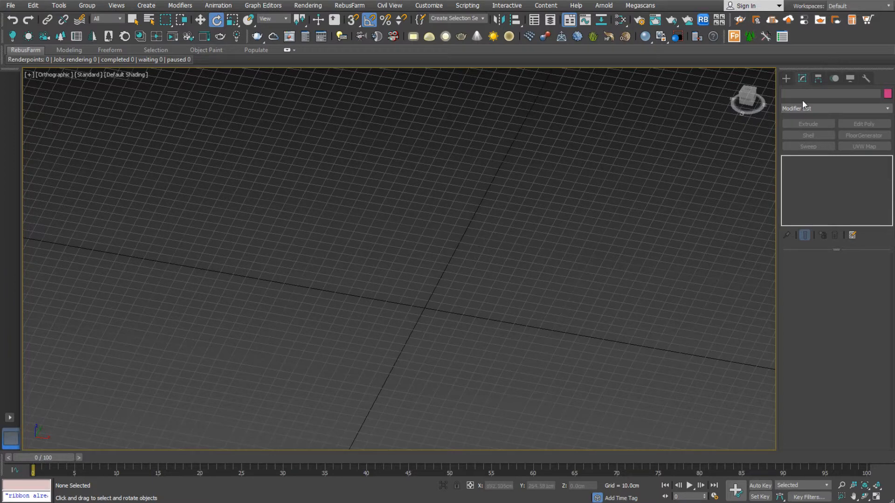
pyautogui.click(786, 78)
pyautogui.click(855, 146)
pyautogui.moveTo(379, 261); pyautogui.dragTo(491, 354)
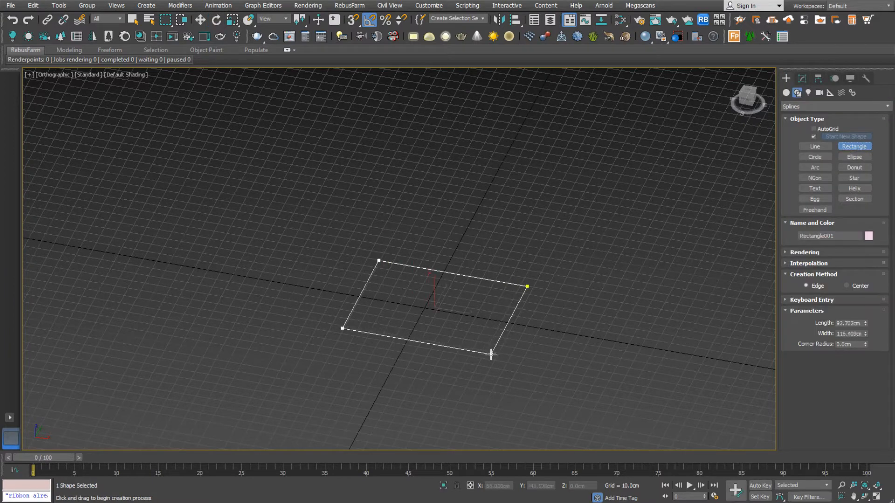
pyautogui.moveTo(860, 322); pyautogui.dragTo(770, 322)
pyautogui.write('200')
pyautogui.press('Tab')
pyautogui.write('200')
pyautogui.press('Tab')
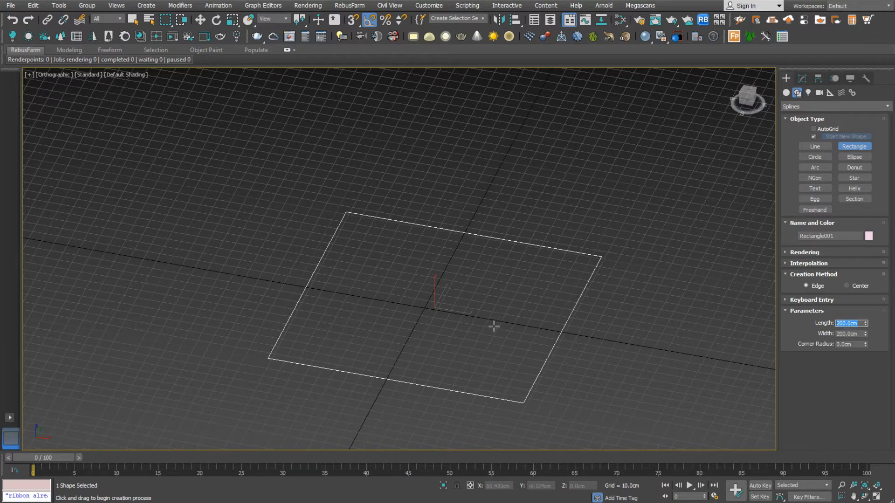
# Apply the FloorGenerator modifier to the rectangle.
pyautogui.keyDown('alt'); pyautogui.moveTo(494, 326); pyautogui.dragTo(421, 320, button='middle'); pyautogui.keyUp('alt')
pyautogui.scroll(2, 391, 347)
pyautogui.click(802, 79)
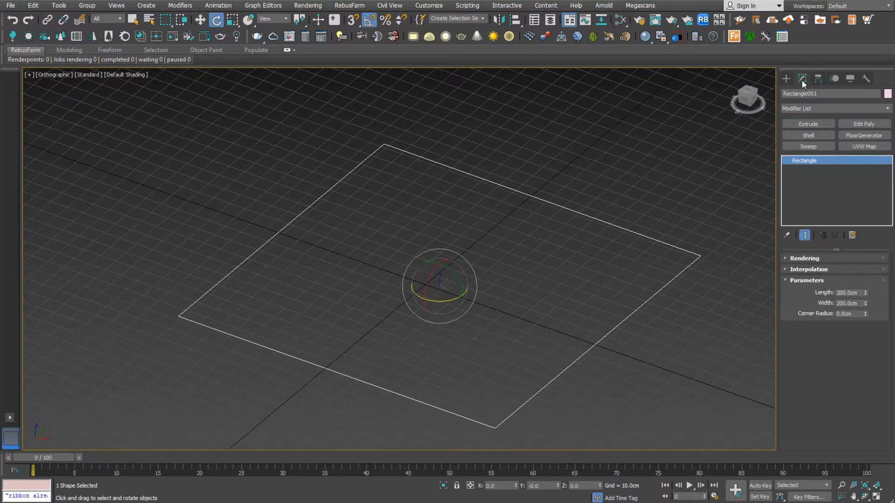
pyautogui.click(822, 109)
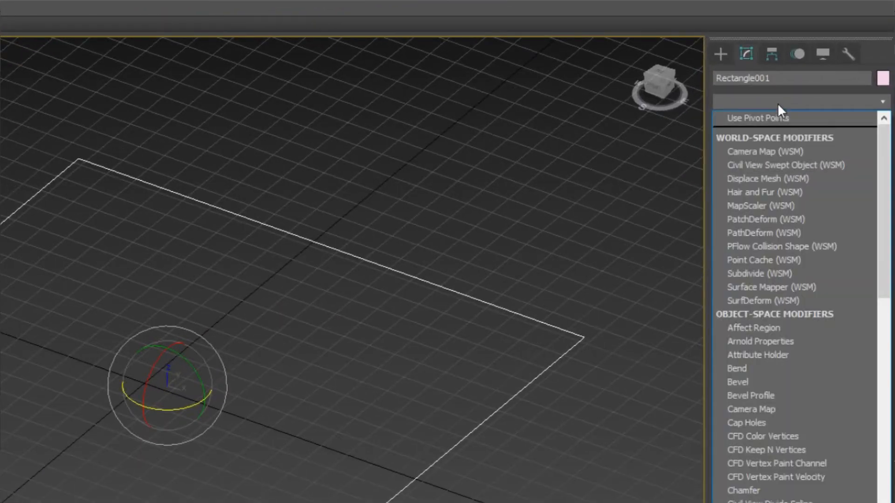
pyautogui.press('f')
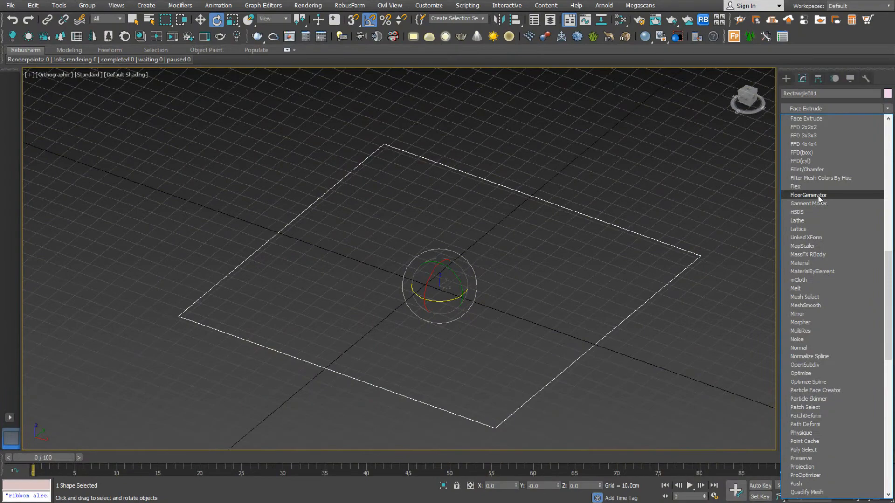
pyautogui.click(816, 195)
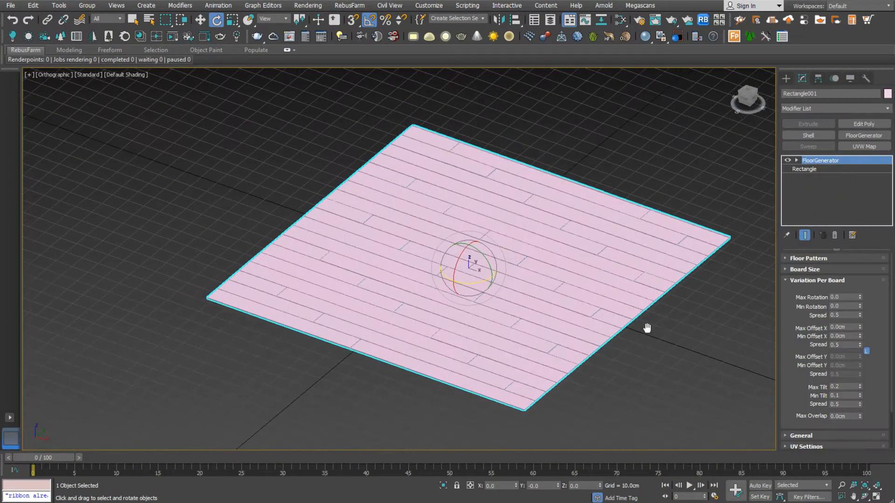
pyautogui.keyDown('alt'); pyautogui.moveTo(523, 288); pyautogui.dragTo(789, 325, button='middle'); pyautogui.keyUp('alt')
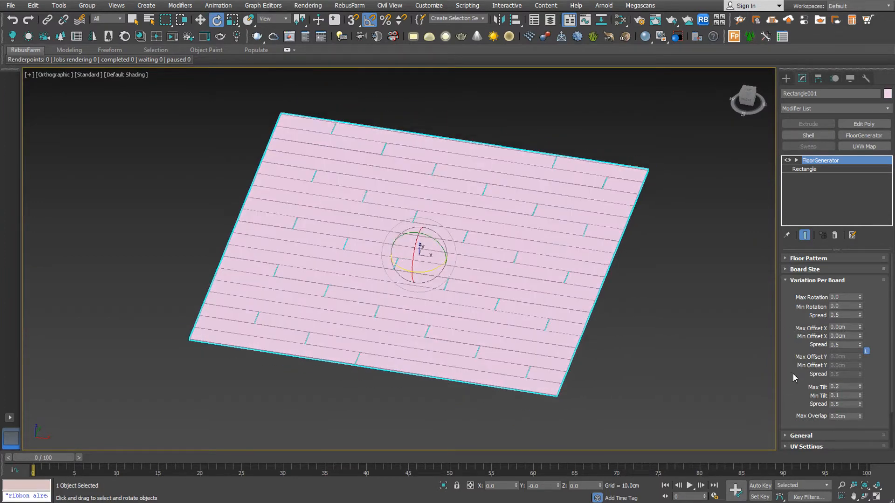
# Set the floor boards' Max Length to 10000 cm and Max Width to 1000 cm.
pyautogui.click(788, 269)
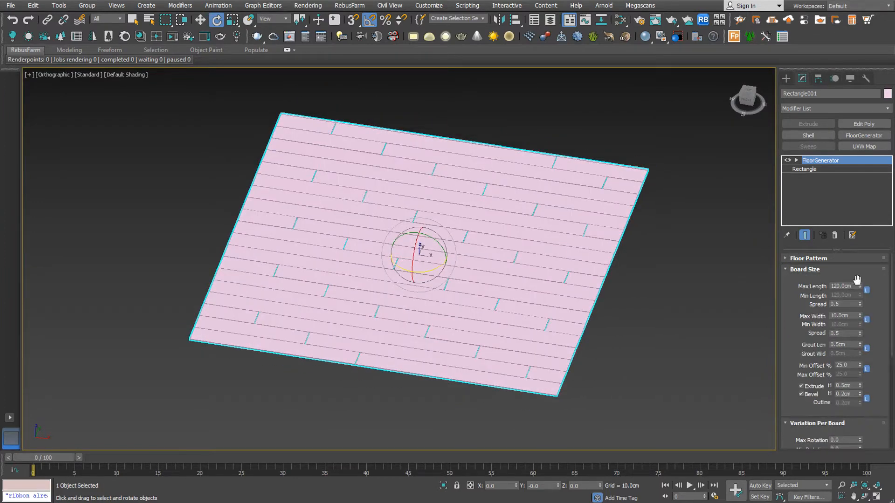
pyautogui.rightClick(860, 286)
pyautogui.click(721, 286)
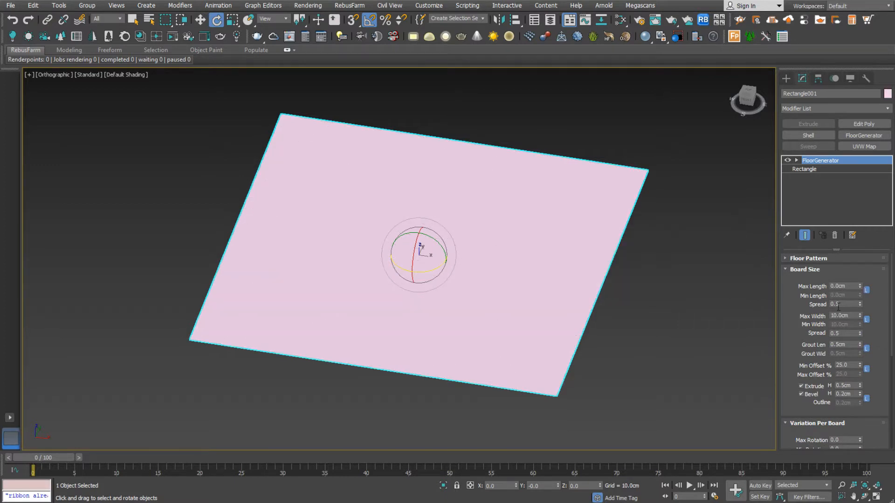
pyautogui.moveTo(849, 286); pyautogui.dragTo(795, 289)
pyautogui.write('10000')
pyautogui.press('Return')
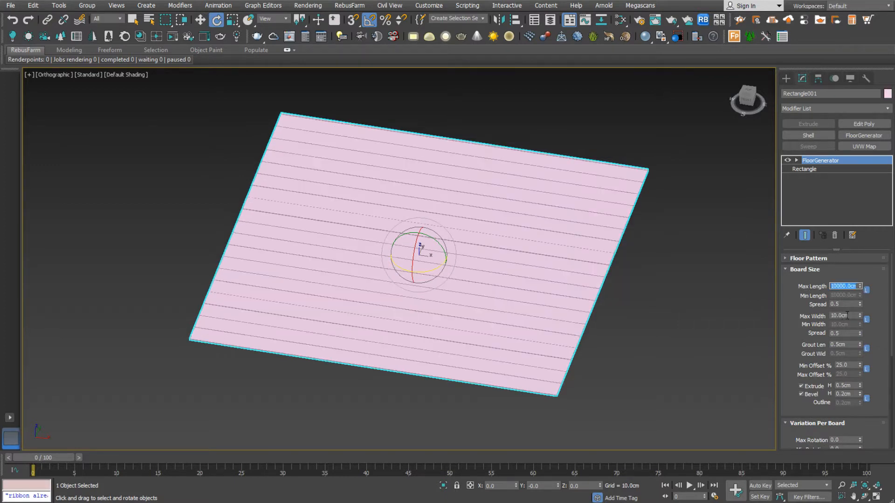
pyautogui.moveTo(847, 316); pyautogui.dragTo(808, 317)
pyautogui.write('1000')
pyautogui.press('Return')
# Set the boards' Grout Len to 5 cm and Min Offset to 20%.
pyautogui.moveTo(848, 344); pyautogui.dragTo(824, 368)
pyautogui.write('20')
pyautogui.press('Return')
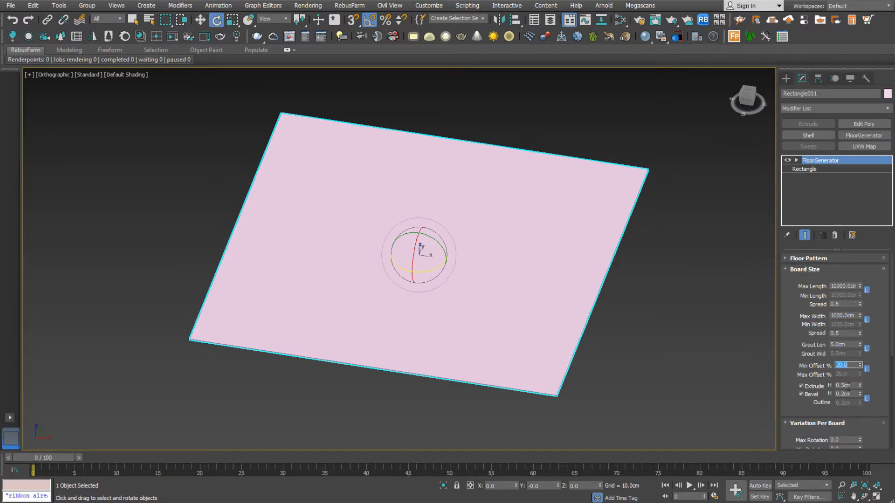
# Set Max Tilt and Min Tilt to 0 in the per-board variation settings.
pyautogui.scroll(-8, 790, 390)
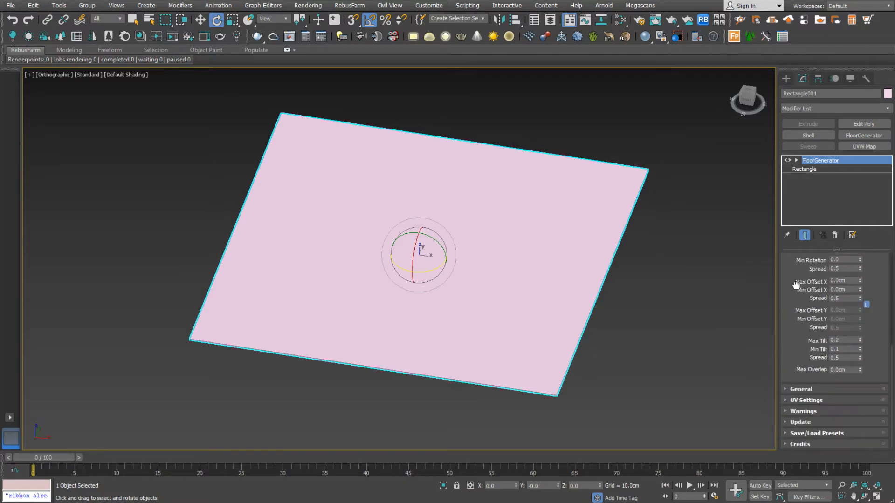
pyautogui.moveTo(846, 341); pyautogui.dragTo(805, 502)
pyautogui.write('0.10')
pyautogui.press('Return')
pyautogui.write('1')
pyautogui.press('Return')
pyautogui.write('0')
pyautogui.press('Return')
pyautogui.write('0')
pyautogui.press('Return')
pyautogui.moveTo(807, 318); pyautogui.dragTo(778, 411)
# Turn on the edged faces display for the floor in the viewport.
pyautogui.moveTo(667, 307)
pyautogui.mouseDown(button='middle')
pyautogui.moveTo(667, 349)
pyautogui.moveTo(665, 285)
pyautogui.mouseUp(button='middle')
pyautogui.press('F4')
pyautogui.keyDown('alt'); pyautogui.moveTo(517, 351); pyautogui.dragTo(569, 354, button='middle'); pyautogui.keyUp('alt')
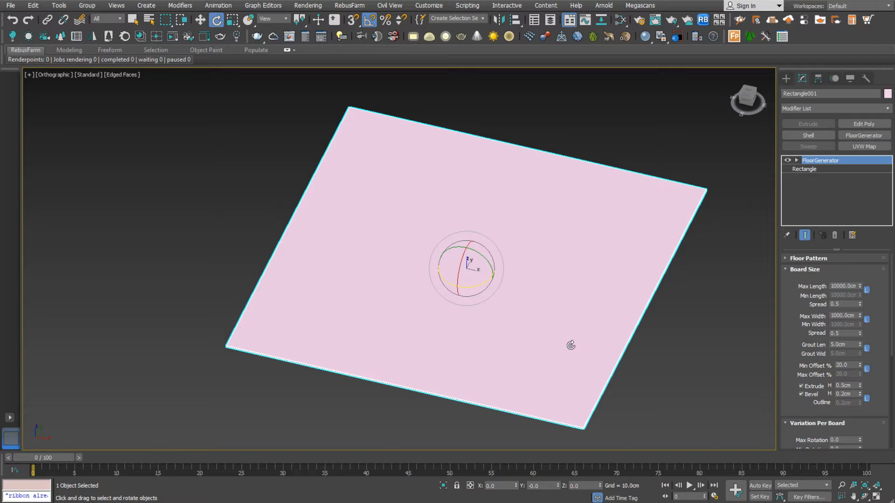
# Set the floor boards' Max Length to 120 cm.
pyautogui.click(793, 270)
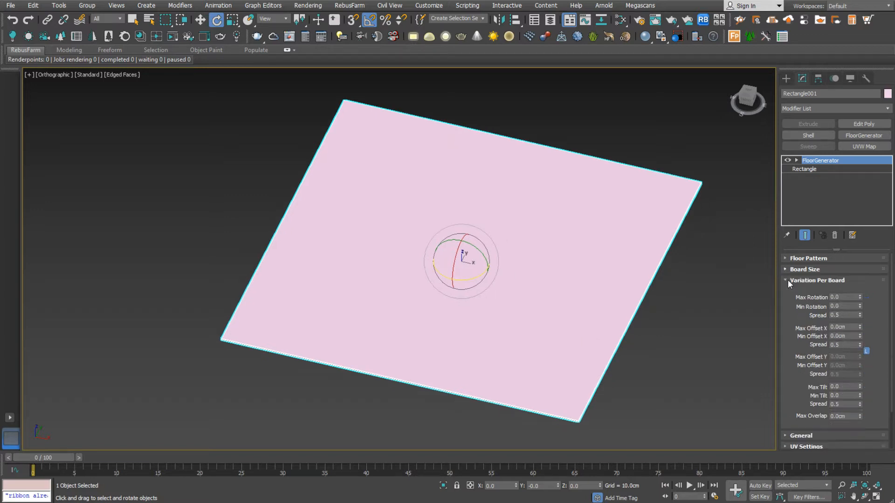
pyautogui.click(790, 281)
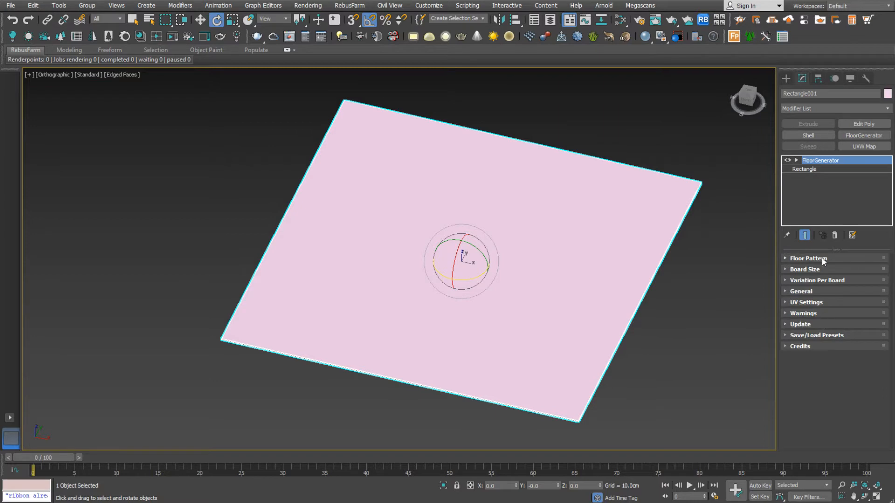
pyautogui.click(802, 269)
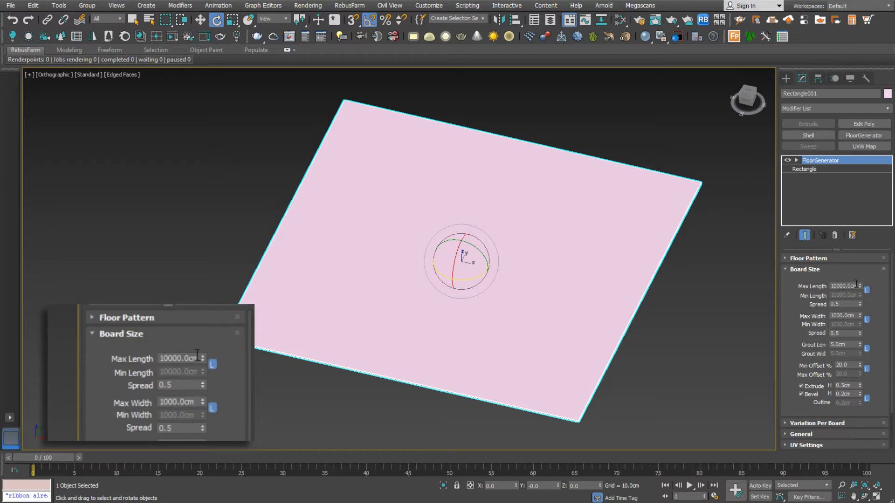
pyautogui.moveTo(856, 285); pyautogui.dragTo(791, 286)
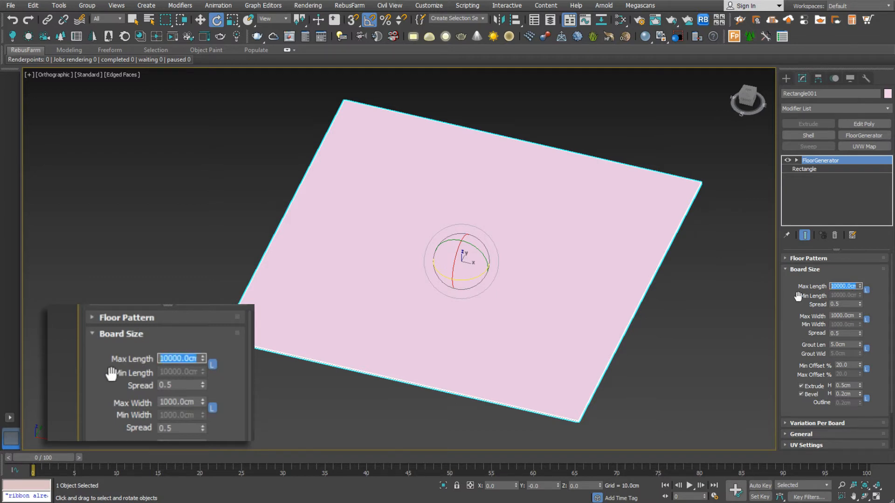
pyautogui.write('120')
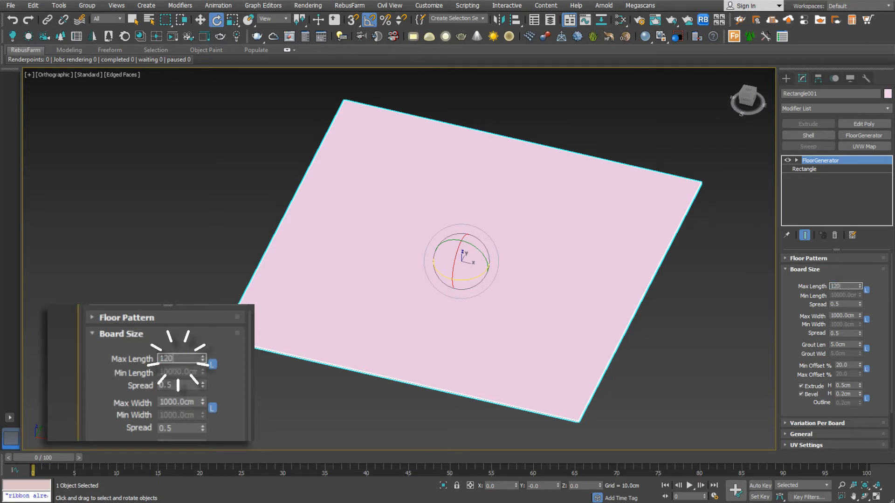
pyautogui.press('Return')
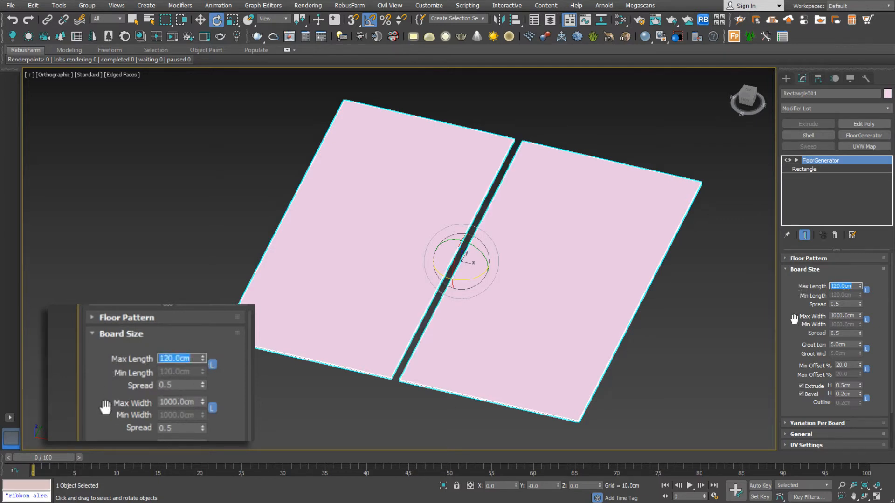
# Set the floor boards' Max Width to 10 cm.
pyautogui.doubleClick(856, 316)
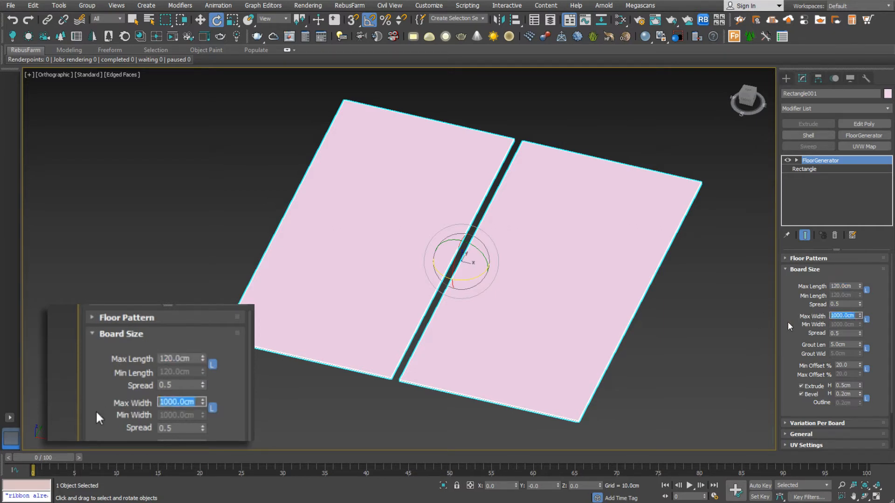
pyautogui.write('10')
pyautogui.press('Return')
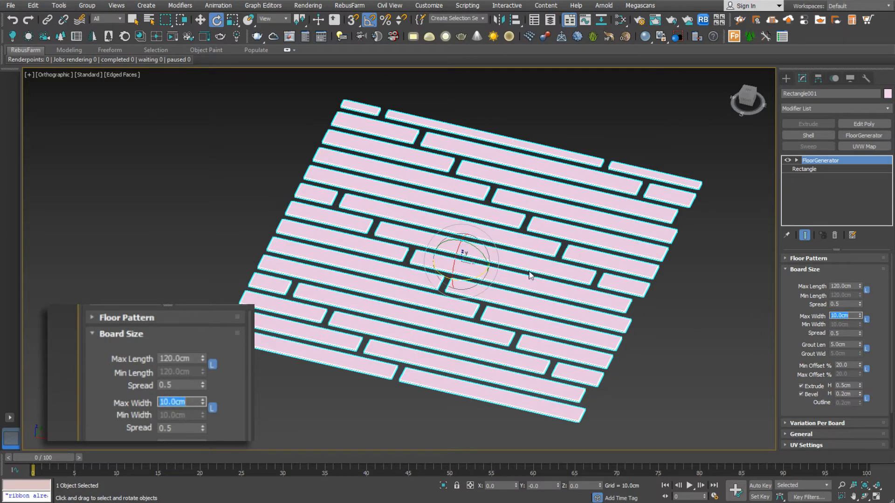
pyautogui.moveTo(473, 206); pyautogui.dragTo(509, 166, button='middle')
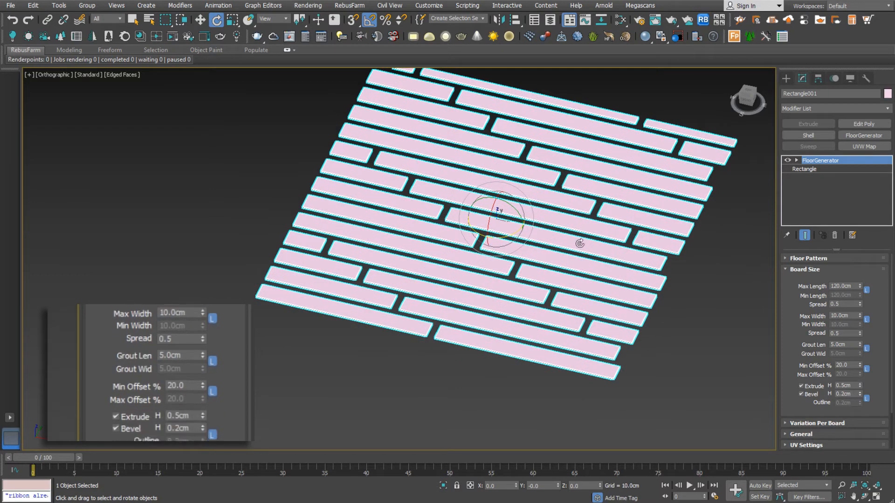
# Switch the viewport to the top view and look closely at the grout gaps between the boards.
pyautogui.moveTo(576, 240); pyautogui.dragTo(583, 283, button='middle')
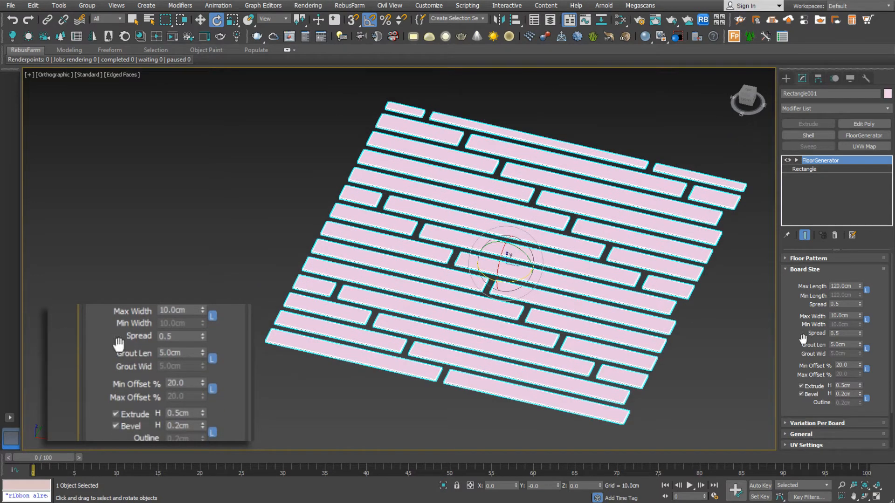
pyautogui.click(847, 345)
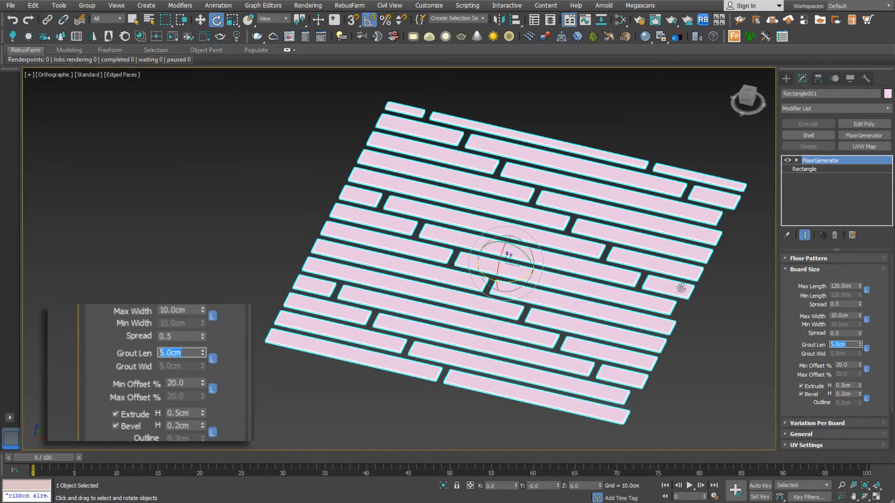
pyautogui.click(749, 92)
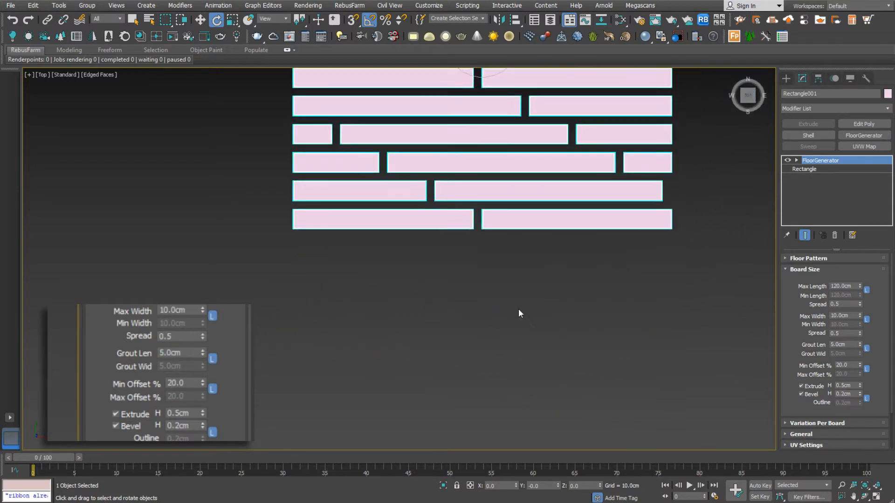
pyautogui.moveTo(498, 257); pyautogui.dragTo(527, 282, button='middle')
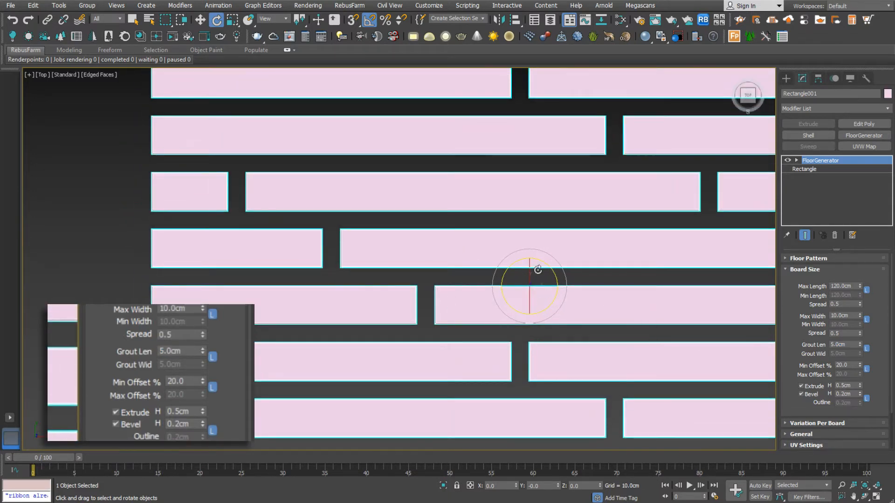
pyautogui.scroll(3, 658, 236)
# Set the floor boards' Grout Len to 10 cm.
pyautogui.doubleClick(846, 345)
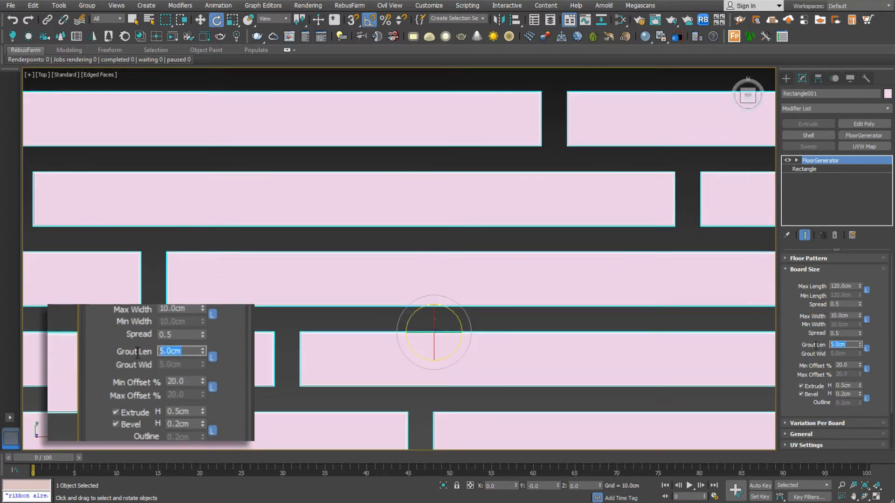
pyautogui.scroll(-5, 565, 330)
pyautogui.doubleClick(849, 348)
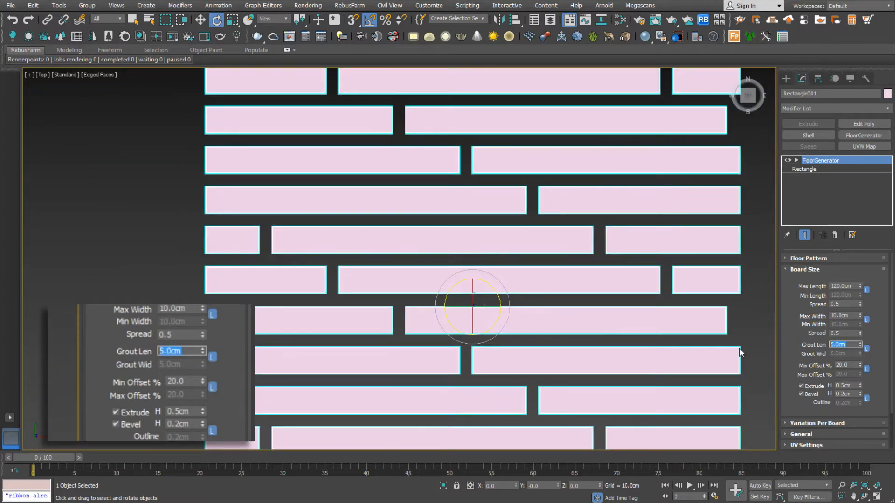
pyautogui.write('10')
pyautogui.press('Return')
pyautogui.scroll(-3, 515, 358)
# Set the floor boards' Grout Len to 1 cm and check the gaps up close.
pyautogui.doubleClick(846, 345)
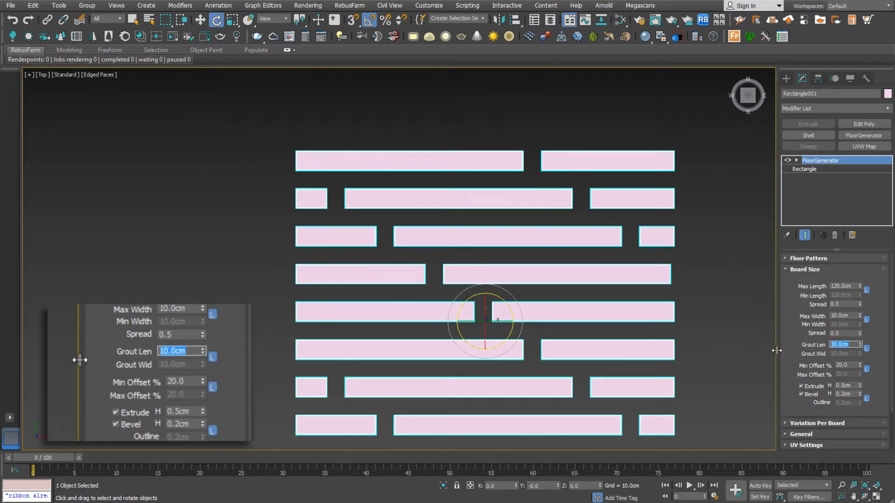
pyautogui.write('1')
pyautogui.press('Return')
pyautogui.scroll(10, 560, 236)
pyautogui.scroll(-5, 548, 255)
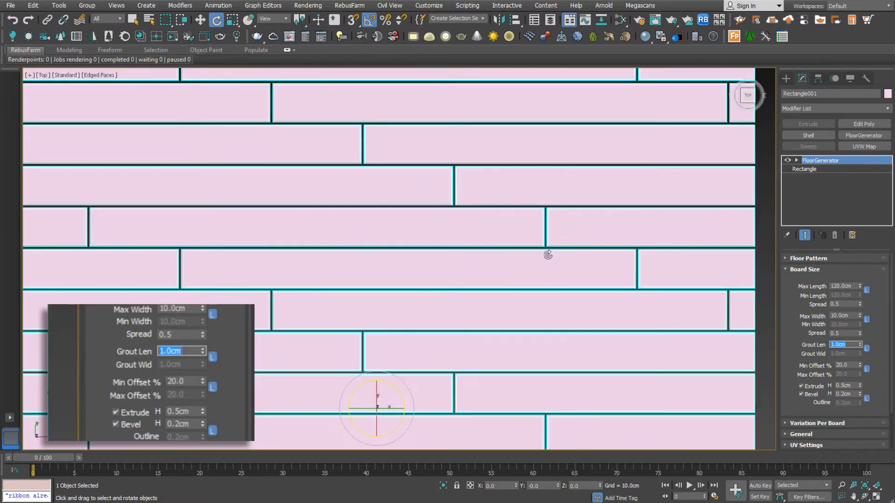
pyautogui.moveTo(414, 390); pyautogui.dragTo(498, 309, button='middle')
pyautogui.scroll(7, 469, 331)
pyautogui.scroll(2, 657, 308)
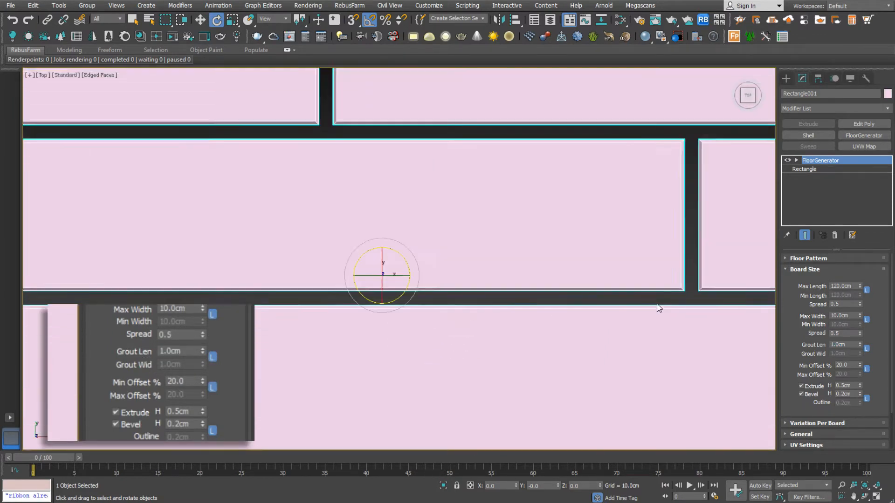
pyautogui.moveTo(657, 308); pyautogui.dragTo(673, 349, button='middle')
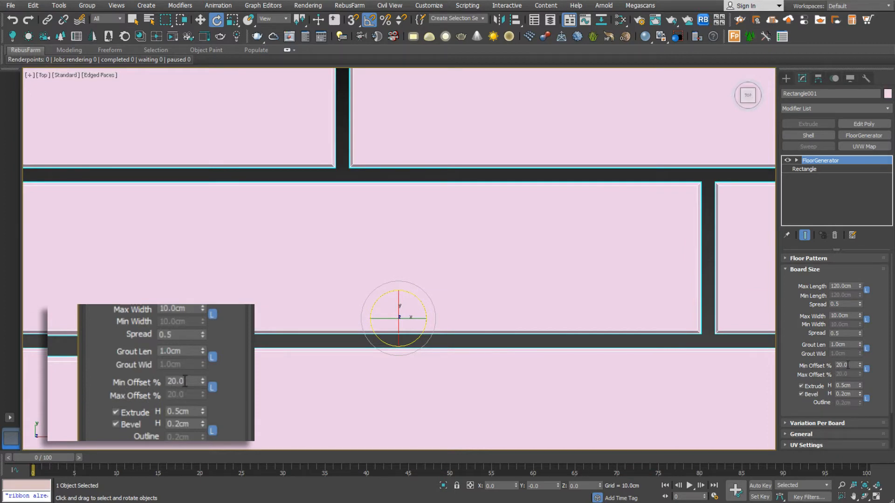
# Set the floor boards' Grout Len to 0.2 cm.
pyautogui.doubleClick(845, 345)
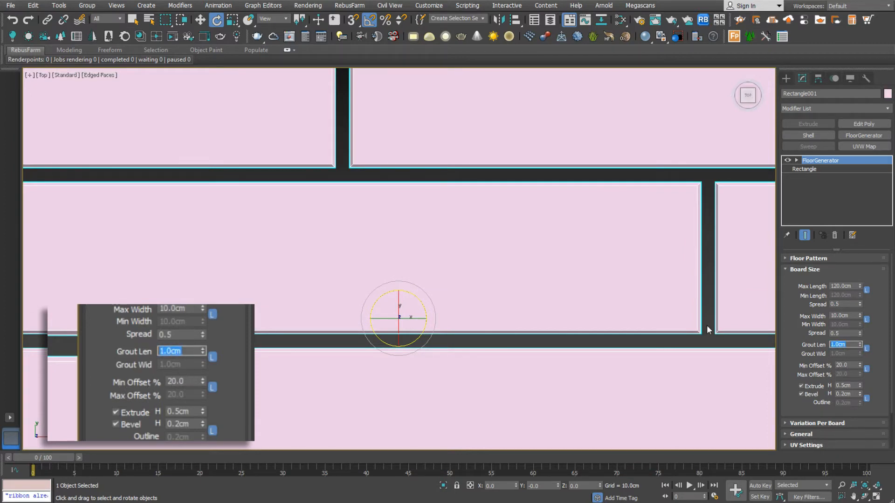
pyautogui.write('0.2')
pyautogui.press('Return')
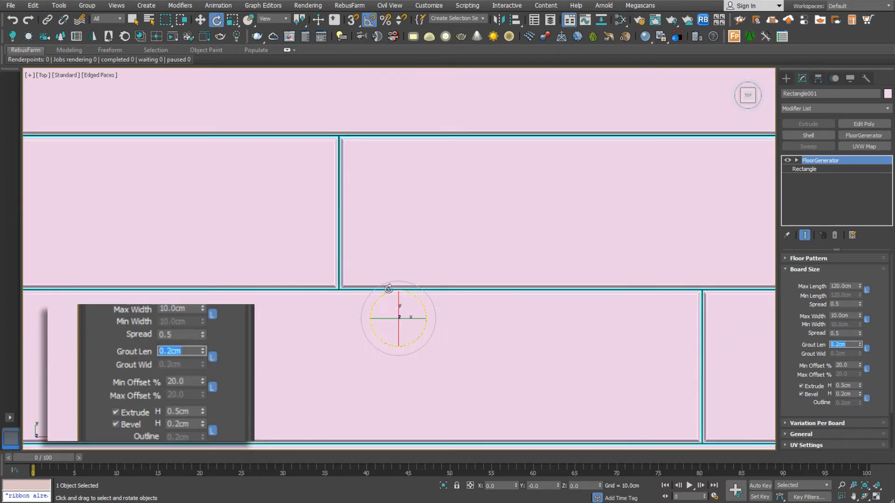
# Examine the grout gap and bevelled edges where the boards meet, and return to the whole floor.
pyautogui.moveTo(361, 248); pyautogui.dragTo(406, 287, button='middle')
pyautogui.scroll(4, 382, 186)
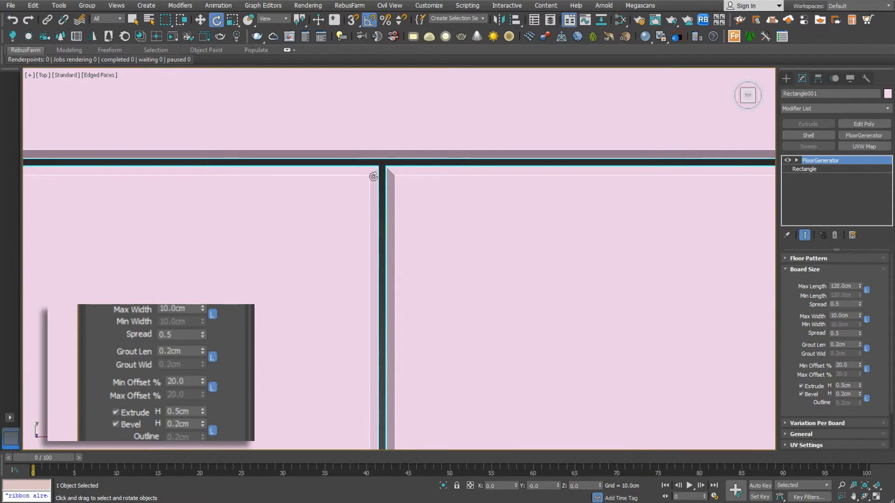
pyautogui.moveTo(383, 182); pyautogui.dragTo(390, 210, button='middle')
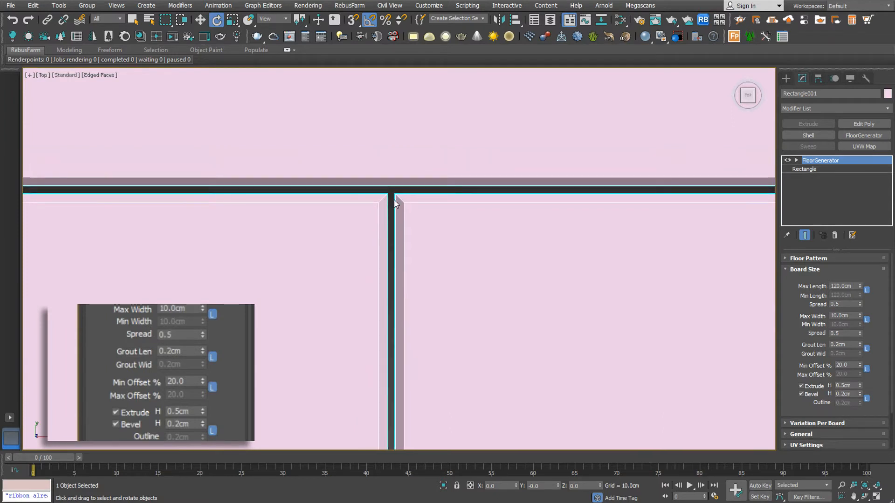
pyautogui.moveTo(391, 201); pyautogui.dragTo(395, 233, button='middle')
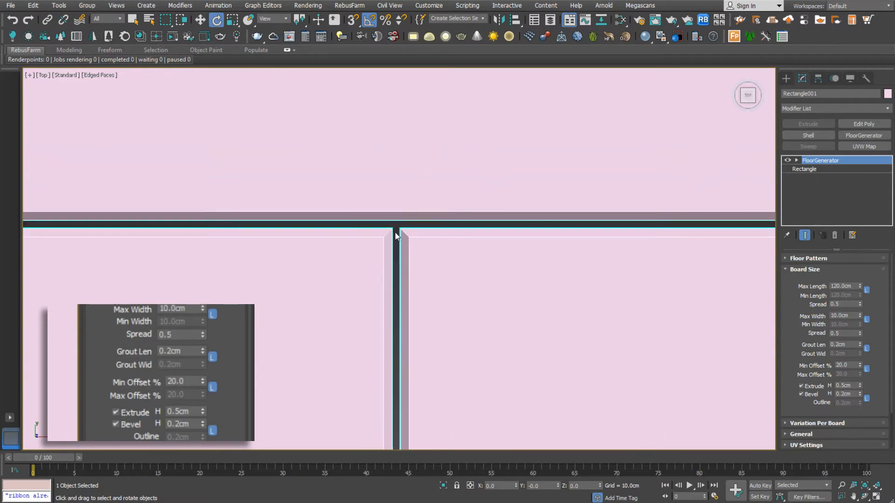
pyautogui.scroll(2, 394, 233)
pyautogui.scroll(-10, 409, 254)
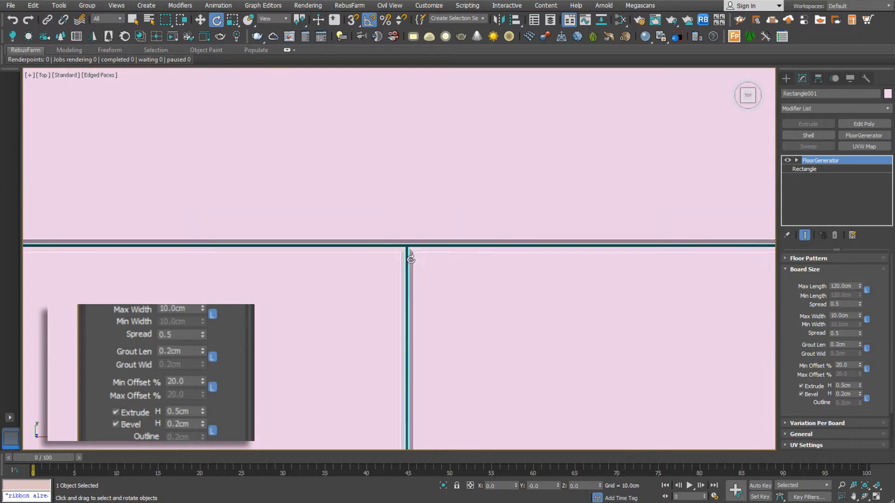
pyautogui.moveTo(457, 295); pyautogui.dragTo(511, 266, button='middle')
pyautogui.moveTo(517, 326); pyautogui.dragTo(541, 330, button='middle')
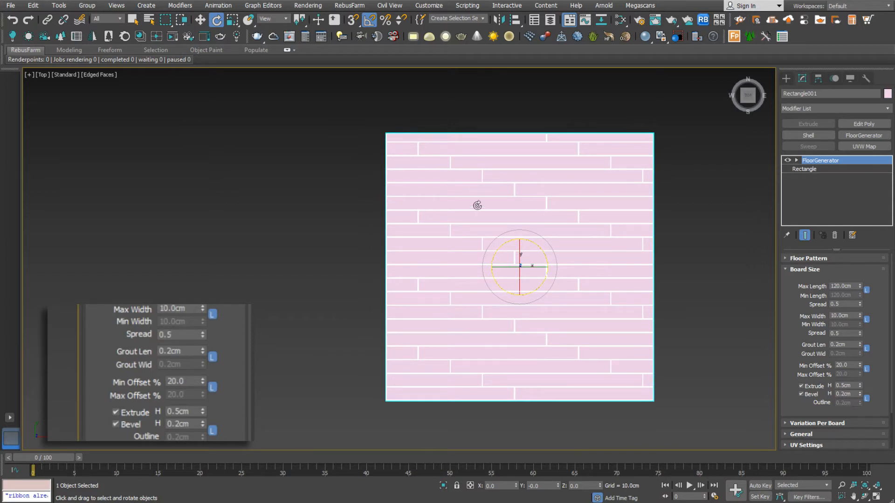
# Set the boards' Min Offset to 0 % to see the joints without staggering.
pyautogui.doubleClick(840, 365)
pyautogui.write('0')
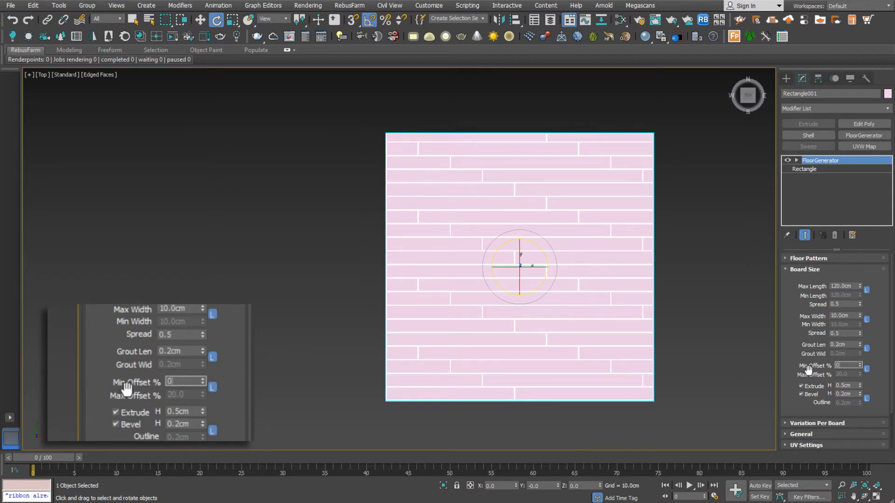
pyautogui.press('Return')
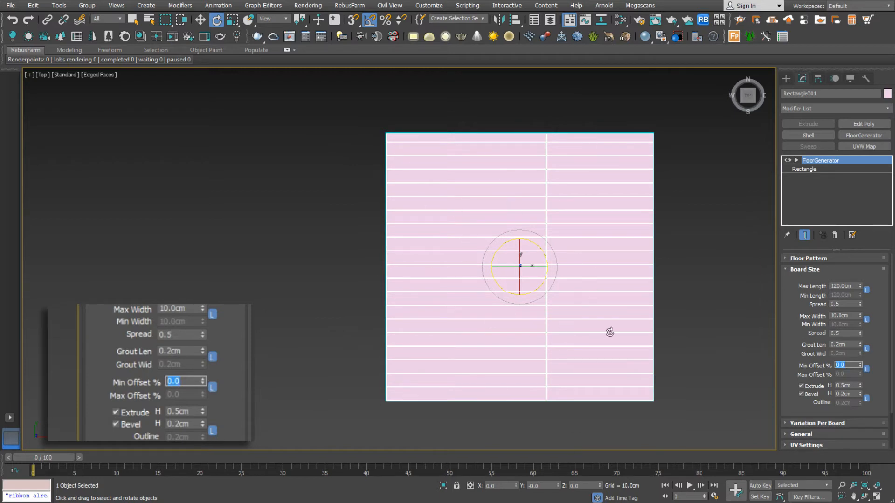
# Set the boards' Min Offset to 50 % and examine the staggering of the end joints across the floor.
pyautogui.write('50')
pyautogui.press('Return')
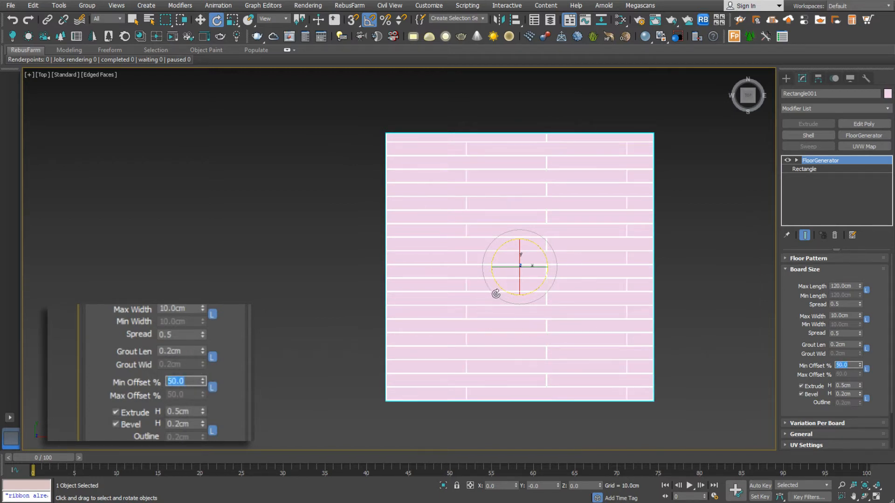
pyautogui.scroll(3, 476, 257)
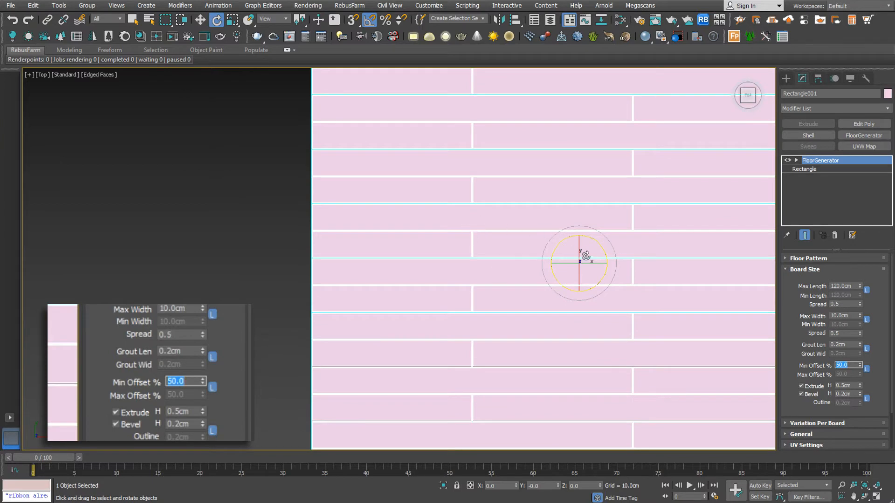
pyautogui.moveTo(585, 256); pyautogui.dragTo(551, 262, button='middle')
pyautogui.scroll(-3, 495, 258)
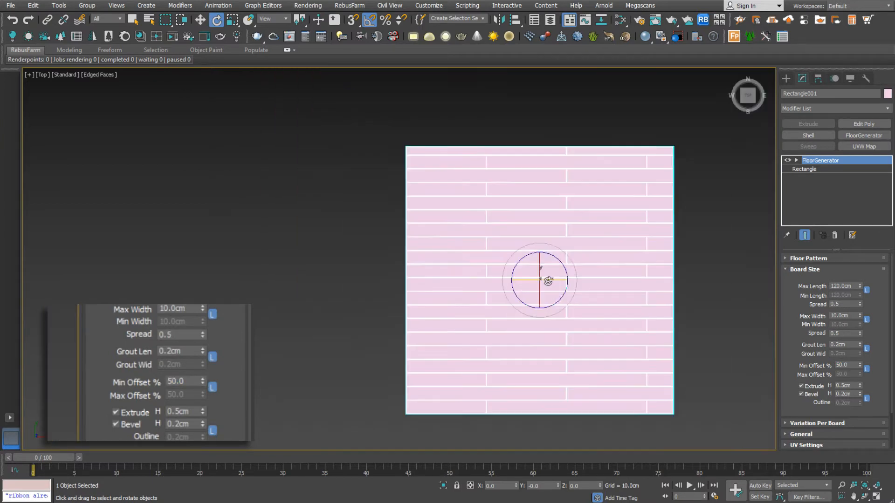
pyautogui.scroll(2, 548, 253)
pyautogui.scroll(1, 566, 243)
pyautogui.scroll(-3, 575, 252)
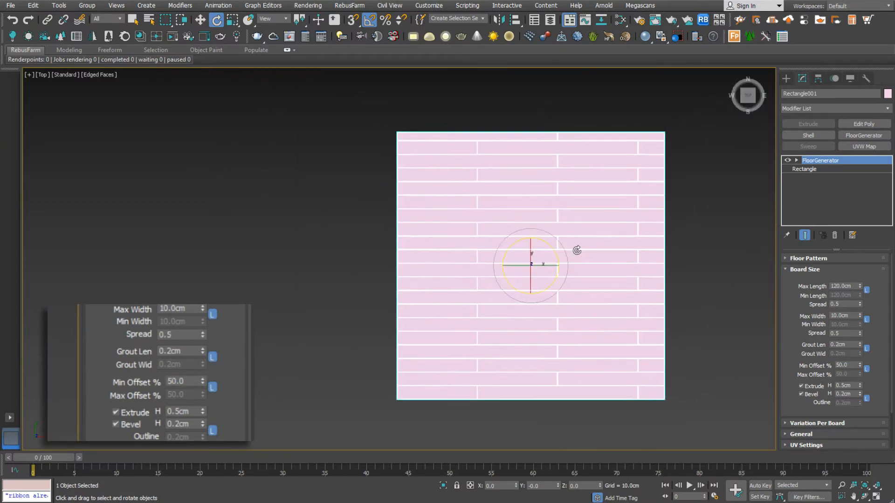
pyautogui.scroll(3, 577, 261)
pyautogui.moveTo(579, 266); pyautogui.dragTo(562, 248, button='middle')
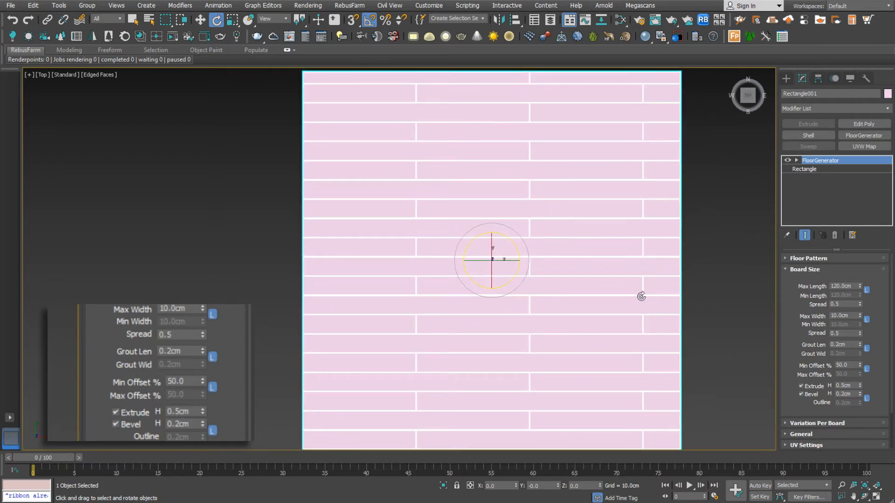
pyautogui.scroll(-2, 542, 285)
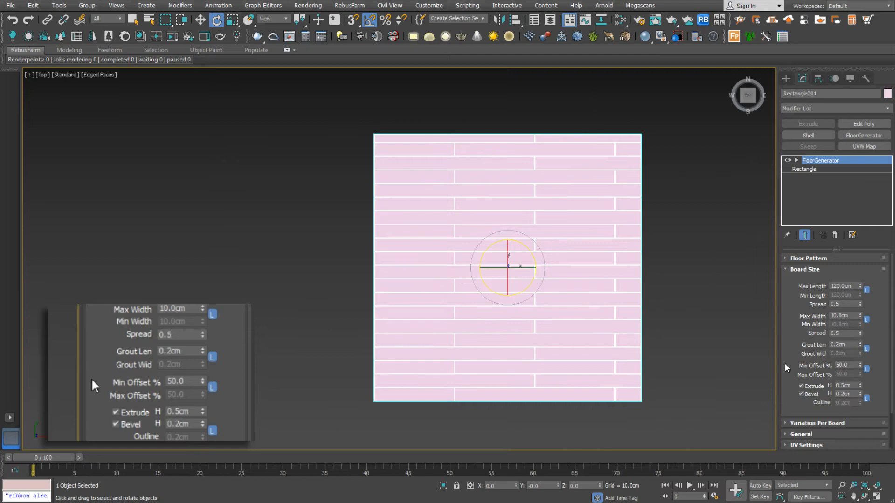
# Compare Min Offset values of 70 % and 25 % for the boards, finishing with 70 %.
pyautogui.doubleClick(853, 365)
pyautogui.write('70')
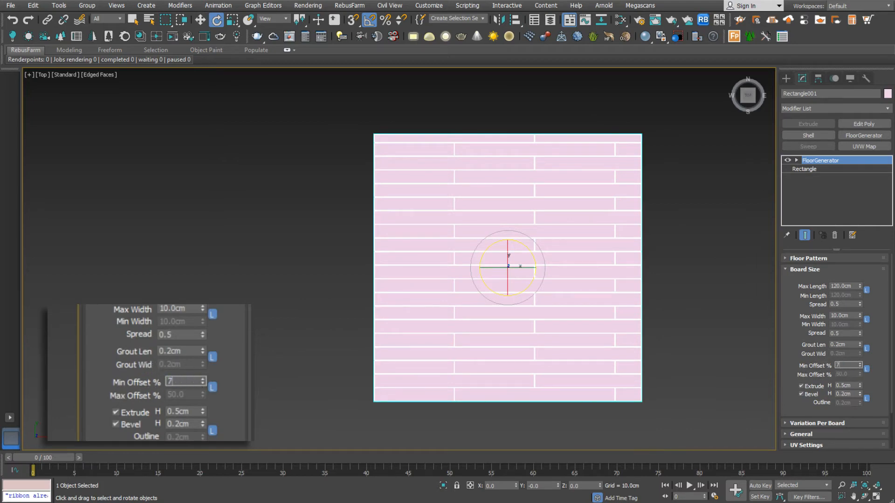
pyautogui.press('Return')
pyautogui.write('25')
pyautogui.press('Return')
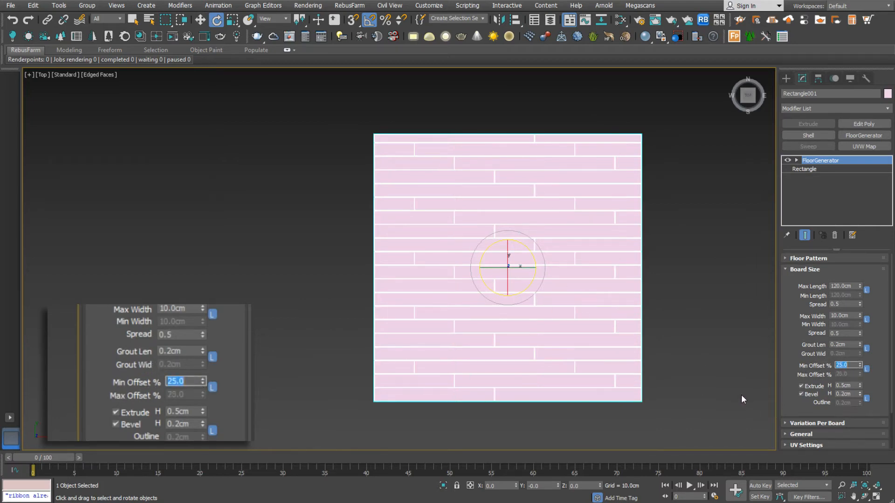
pyautogui.write('70')
pyautogui.press('Return')
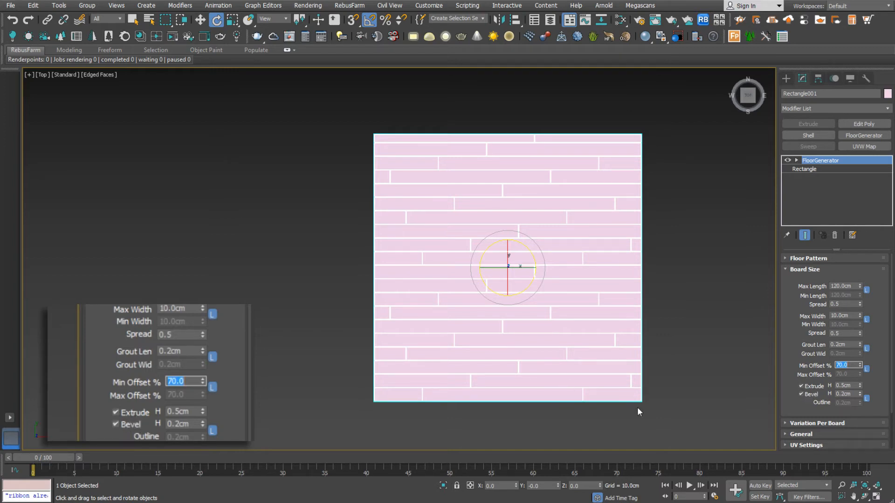
# Orbit to an angled view of the floor's edge and set the boards' Extrude height to 50 cm.
pyautogui.moveTo(701, 407); pyautogui.dragTo(688, 304, button='middle')
pyautogui.scroll(8, 697, 261)
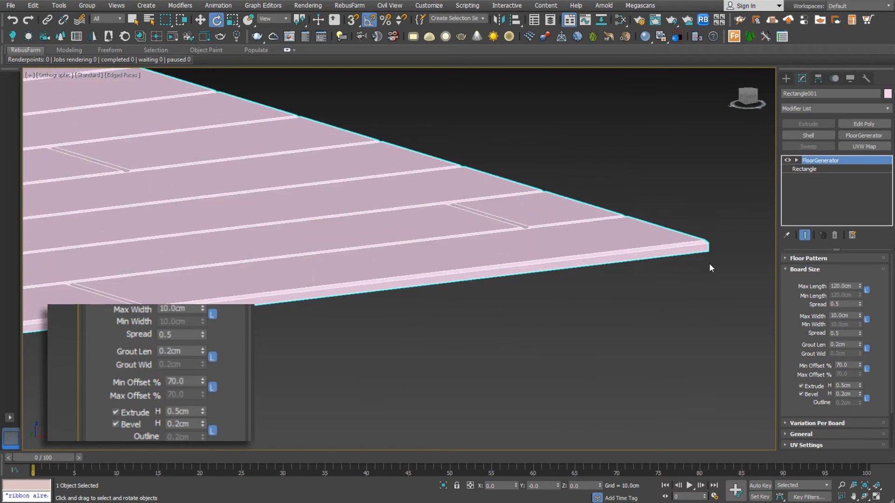
pyautogui.scroll(-8, 710, 265)
pyautogui.moveTo(710, 265); pyautogui.dragTo(551, 297, button='middle')
pyautogui.doubleClick(856, 388)
pyautogui.write('50')
pyautogui.press('Return')
pyautogui.scroll(-5, 671, 382)
pyautogui.scroll(2, 633, 369)
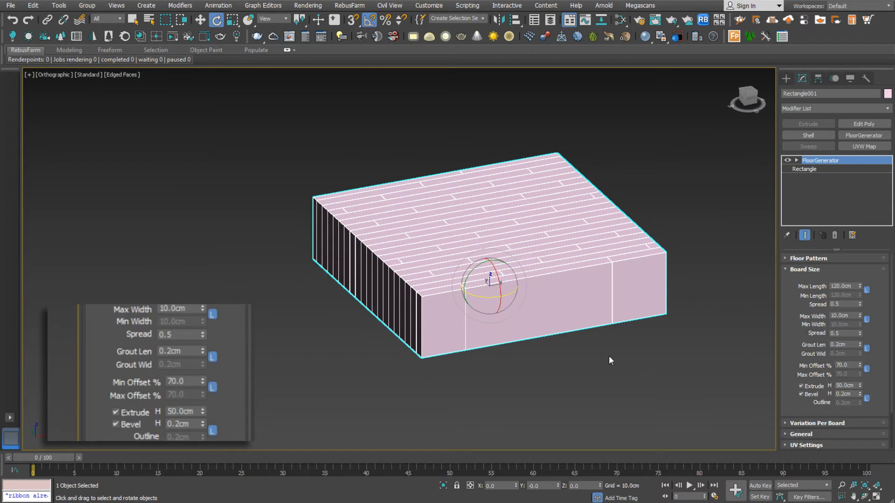
pyautogui.scroll(3, 680, 305)
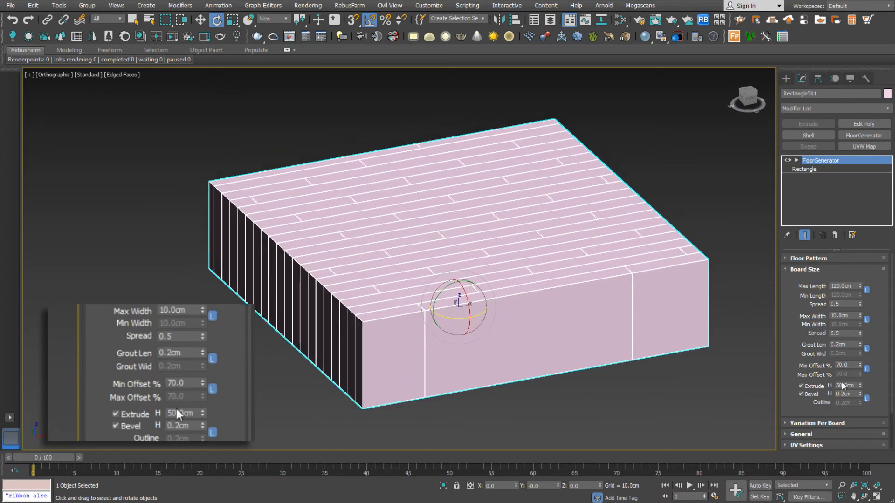
# Set the boards' Extrude height to 1 cm and check the thickness at the floor's corner.
pyautogui.doubleClick(845, 386)
pyautogui.write('1')
pyautogui.press('Return')
pyautogui.scroll(5, 676, 365)
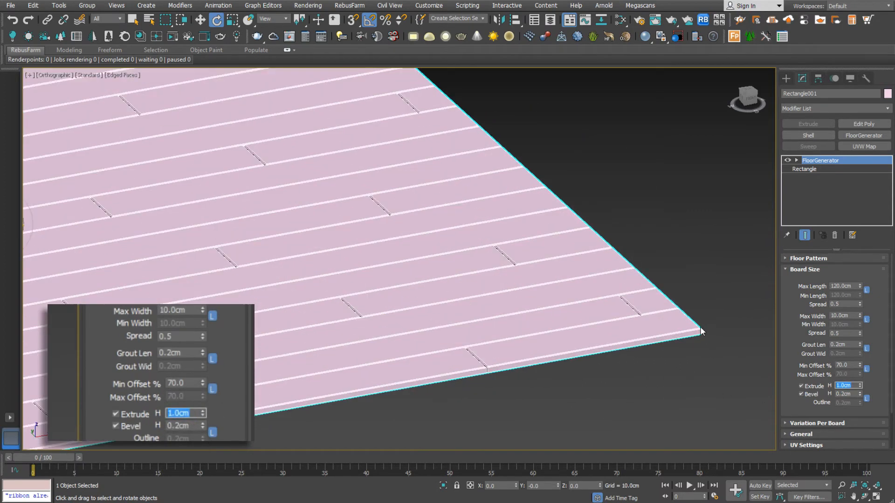
pyautogui.scroll(2, 706, 337)
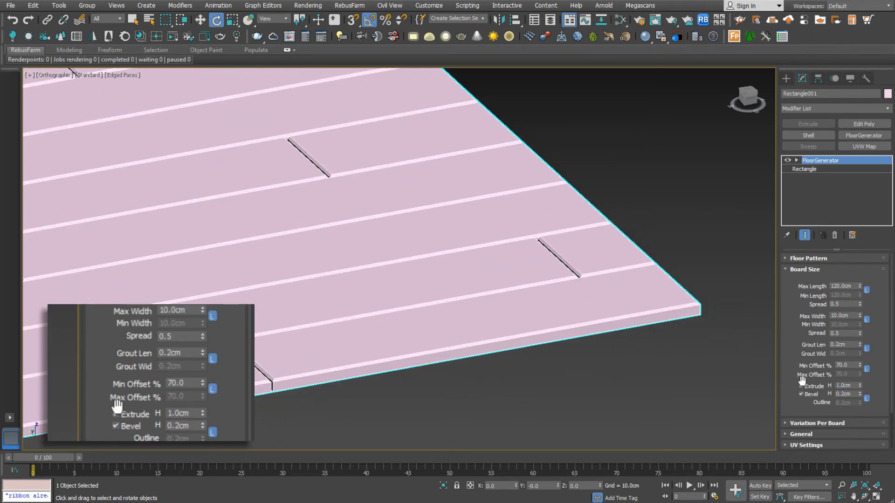
# Turn the boards' Extrude option off and back on to compare the floor without and with thickness.
pyautogui.click(801, 386)
pyautogui.scroll(3, 697, 321)
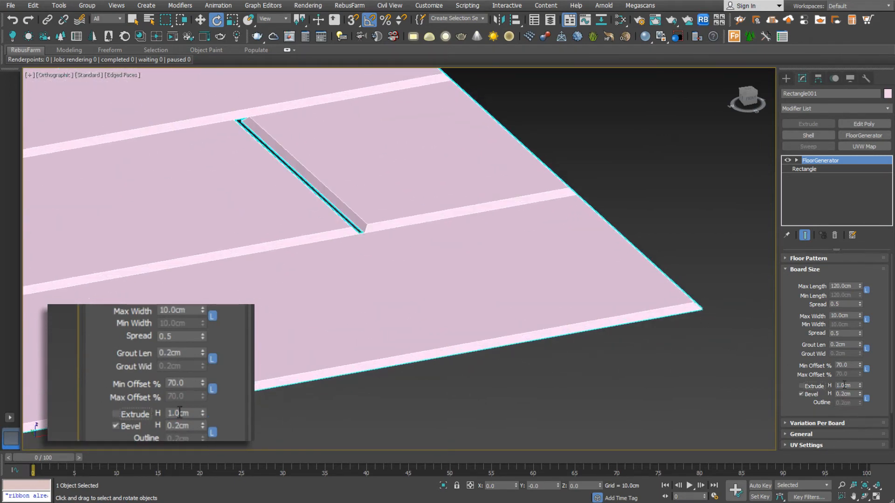
pyautogui.click(809, 386)
pyautogui.scroll(-5, 696, 318)
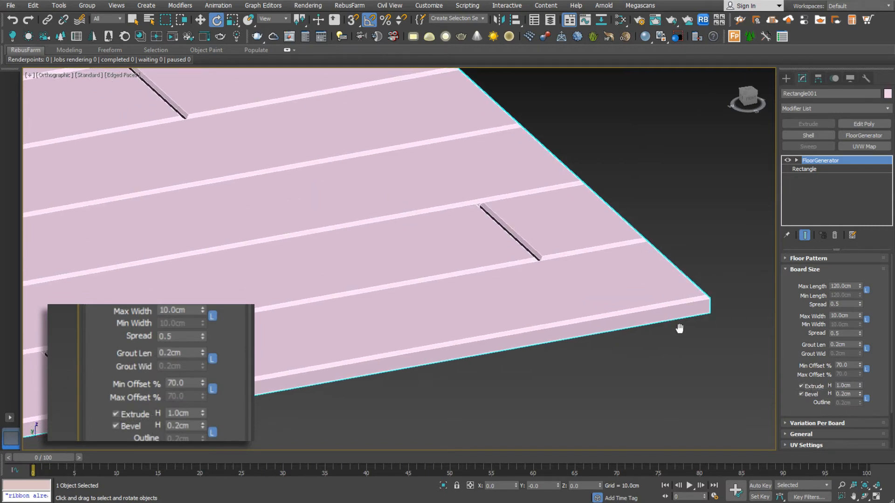
# Turn the boards' Bevel option off and back on to compare the joints between boards without and with bevelled edges.
pyautogui.moveTo(673, 370); pyautogui.dragTo(726, 378, button='middle')
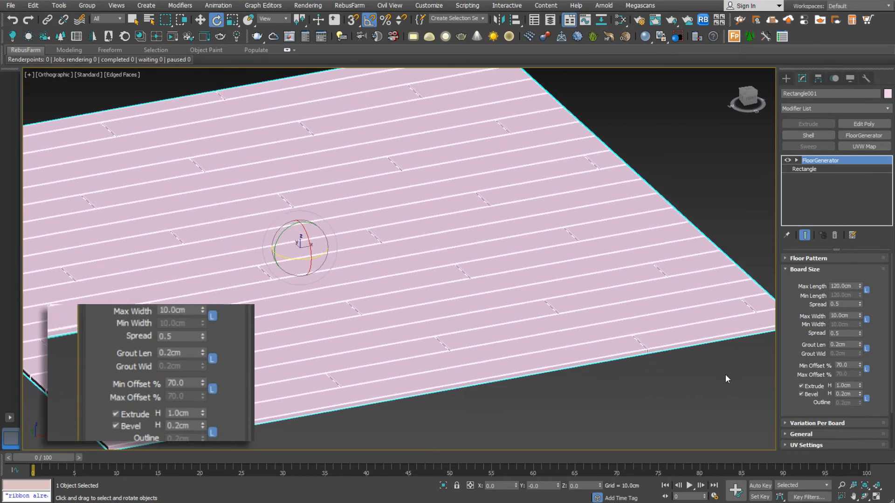
pyautogui.click(801, 395)
pyautogui.scroll(8, 617, 360)
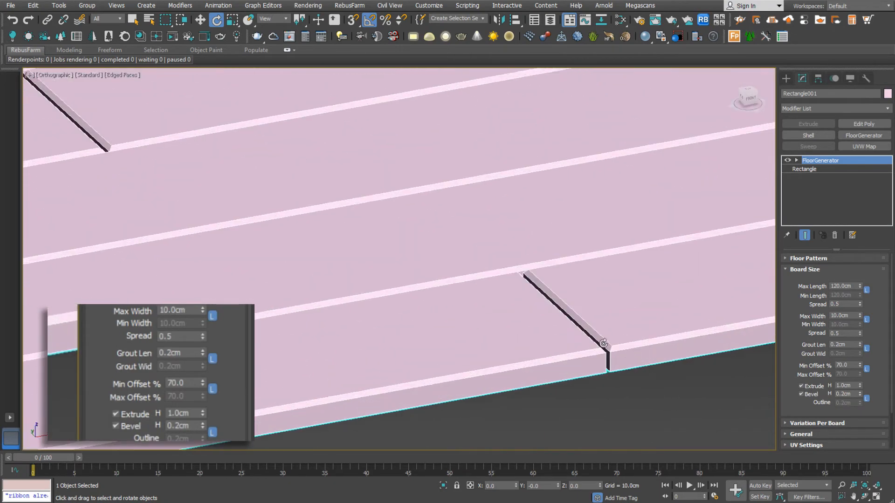
pyautogui.moveTo(616, 360); pyautogui.dragTo(534, 336, button='middle')
pyautogui.scroll(2, 522, 343)
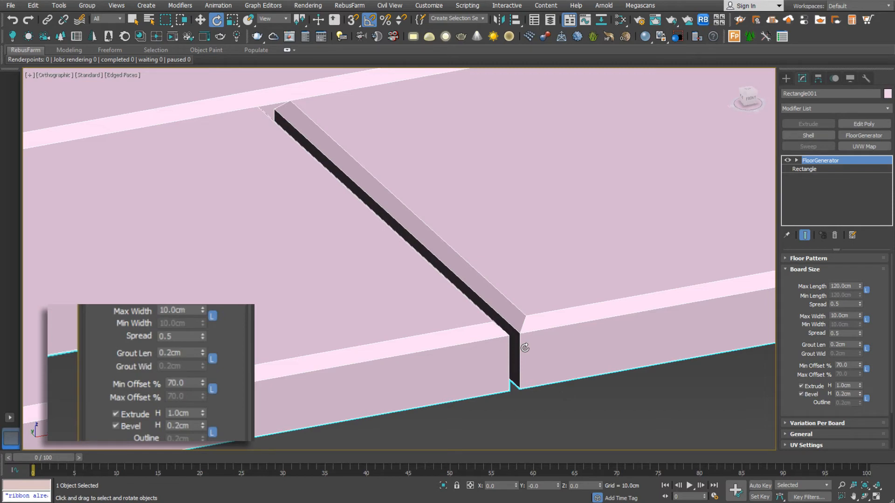
pyautogui.click(801, 394)
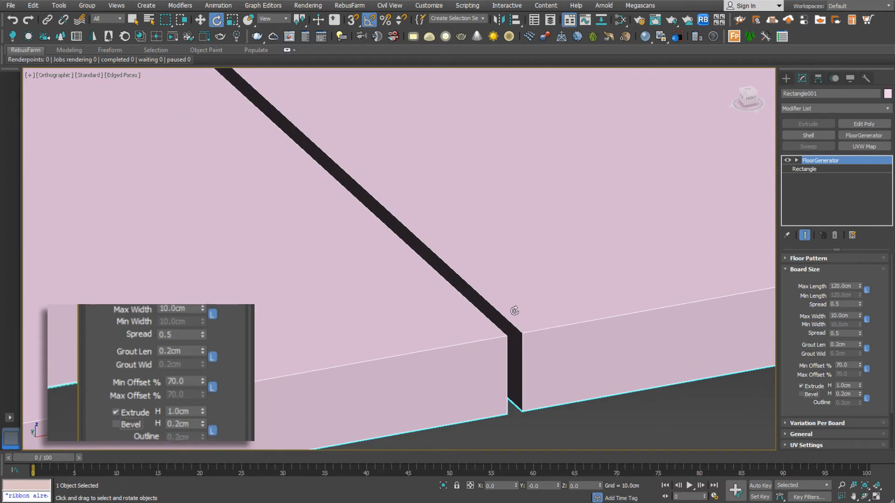
pyautogui.scroll(-5, 534, 326)
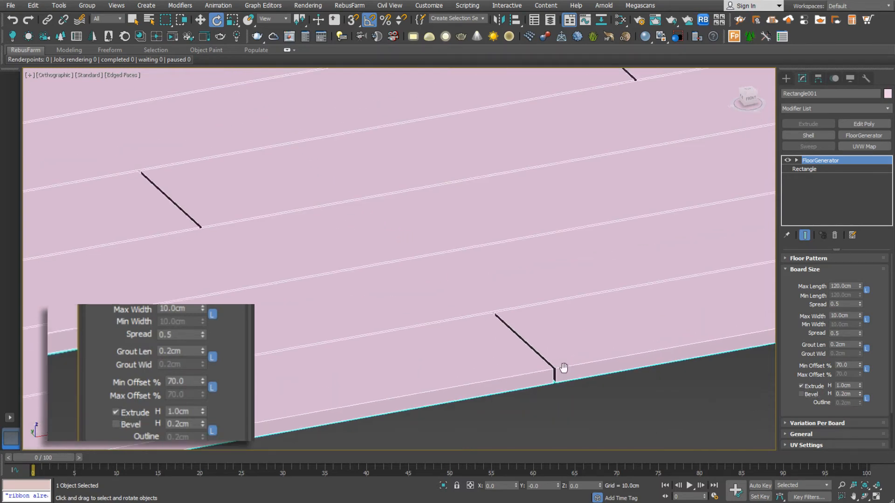
pyautogui.scroll(3, 433, 345)
pyautogui.scroll(6, 435, 345)
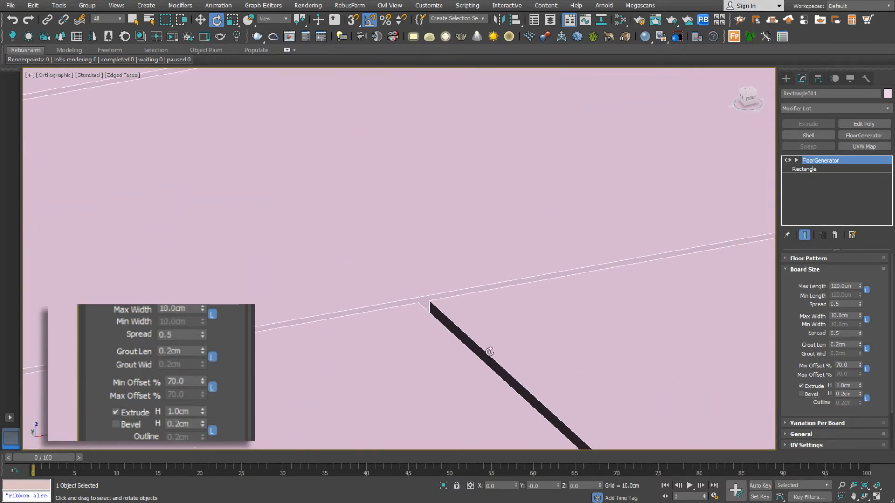
pyautogui.scroll(-6, 437, 314)
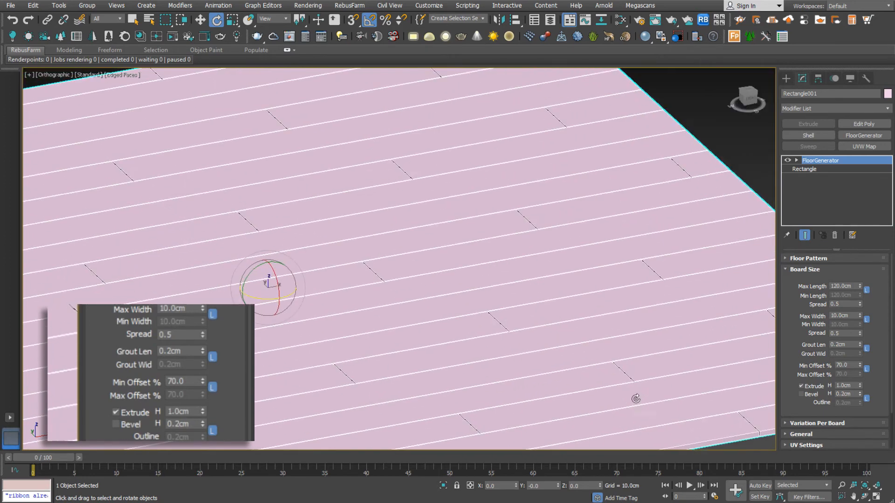
pyautogui.scroll(6, 494, 319)
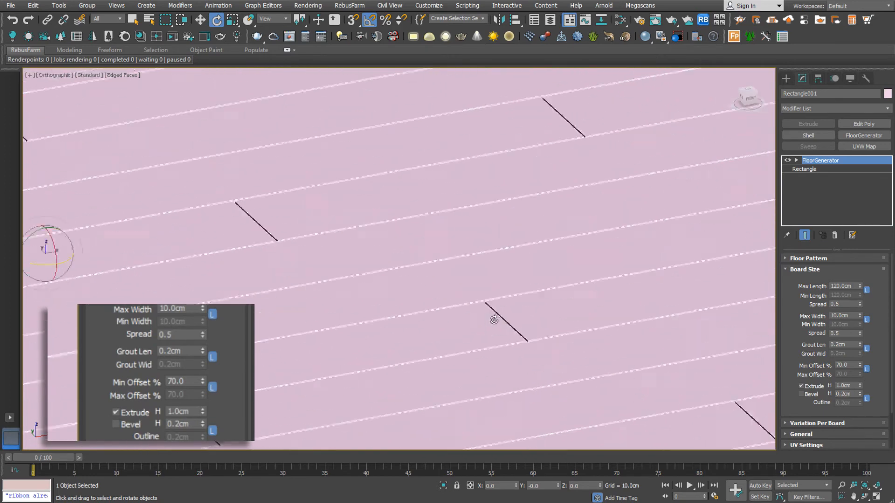
pyautogui.click(801, 394)
# Set the boards' Bevel height to 0.1 cm and check the floor's joints.
pyautogui.scroll(3, 570, 368)
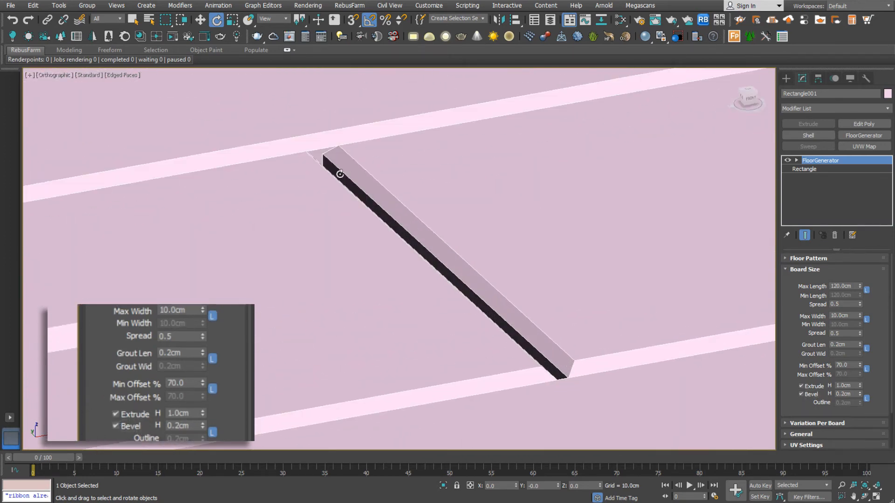
pyautogui.scroll(2, 383, 197)
pyautogui.doubleClick(845, 394)
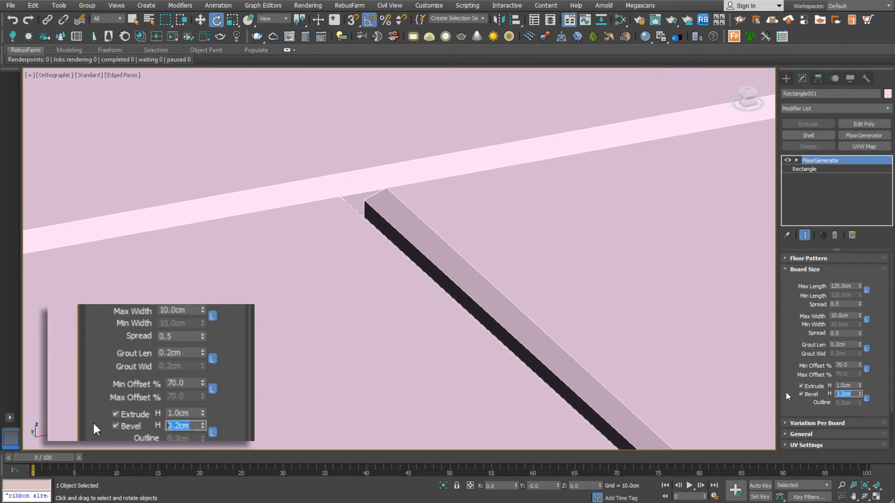
pyautogui.write('0.1')
pyautogui.press('Return')
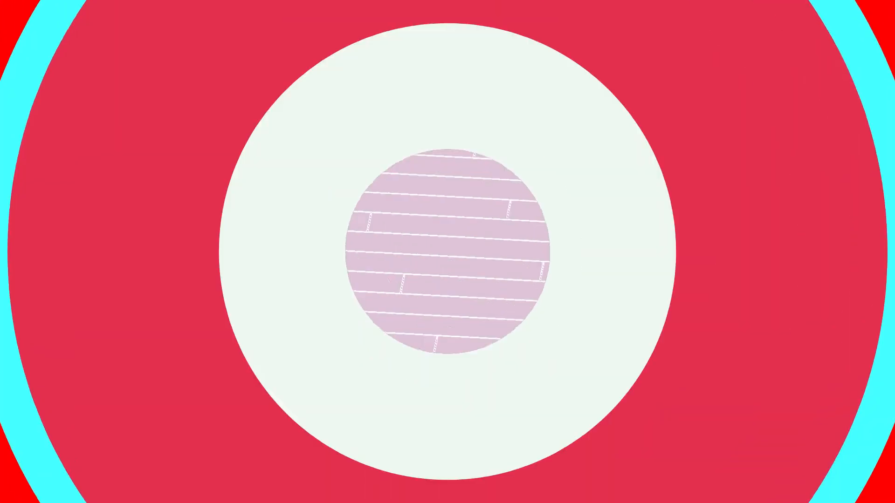
pyautogui.scroll(4, 626, 397)
pyautogui.scroll(-4, 632, 401)
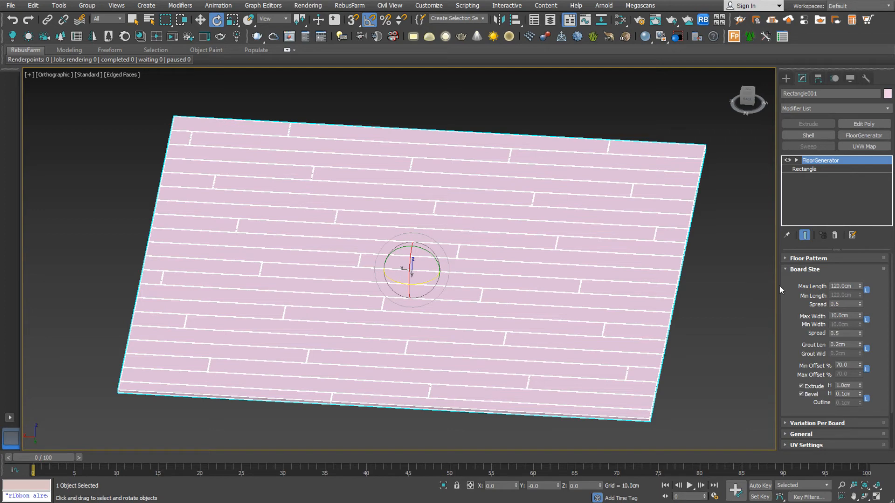
# Close the Board Size settings, open the Variation Per Board settings and orbit to an angled view of the floor.
pyautogui.click(786, 271)
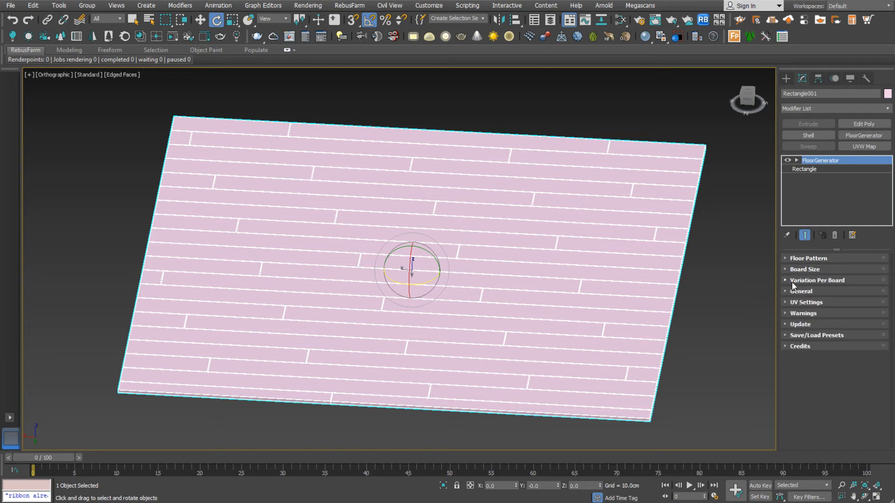
pyautogui.click(803, 281)
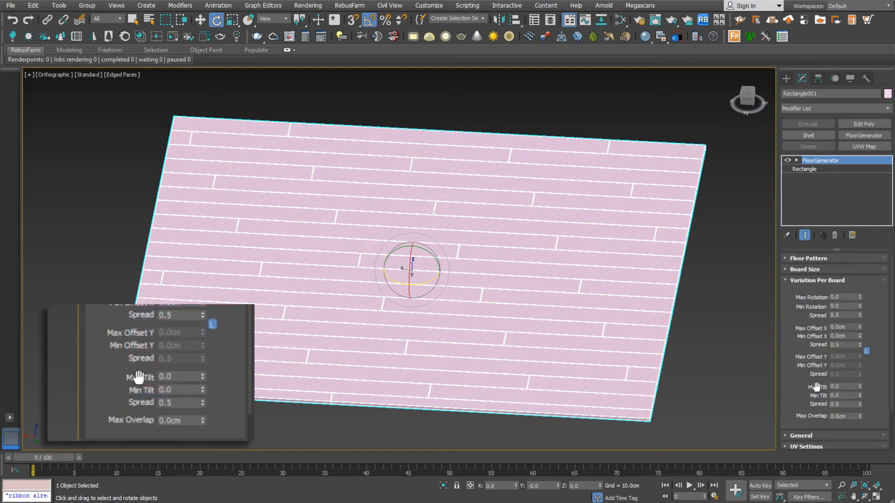
pyautogui.keyDown('alt'); pyautogui.moveTo(569, 385); pyautogui.dragTo(559, 354, button='middle'); pyautogui.keyUp('alt')
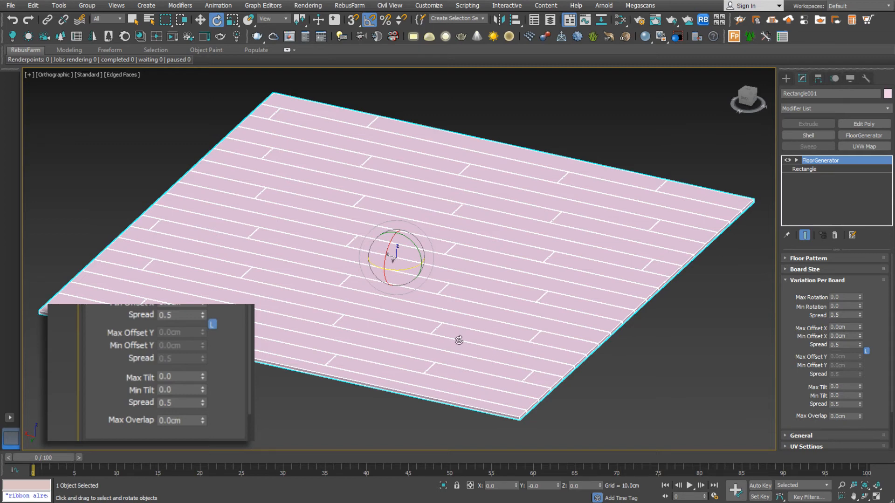
pyautogui.moveTo(500, 353); pyautogui.dragTo(506, 373, button='middle')
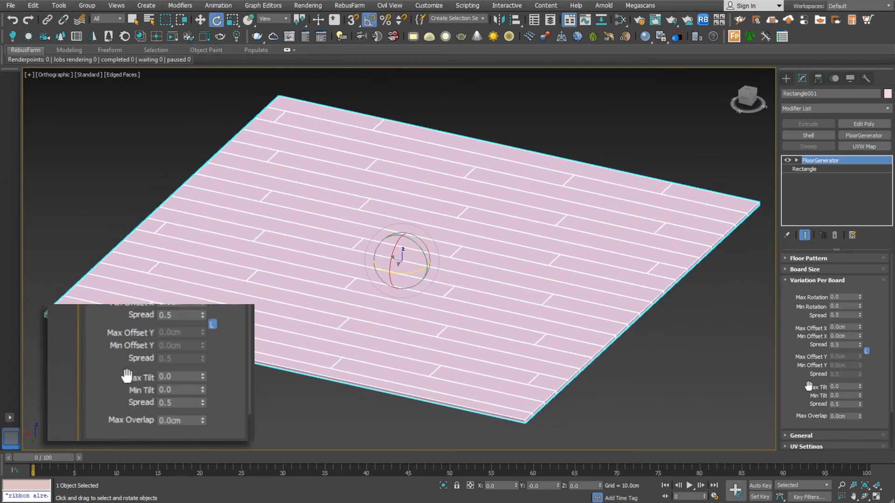
# Set the boards' Max Tilt to 1 and inspect the tilted boards up close and from another angle.
pyautogui.doubleClick(844, 388)
pyautogui.write('1')
pyautogui.press('Return')
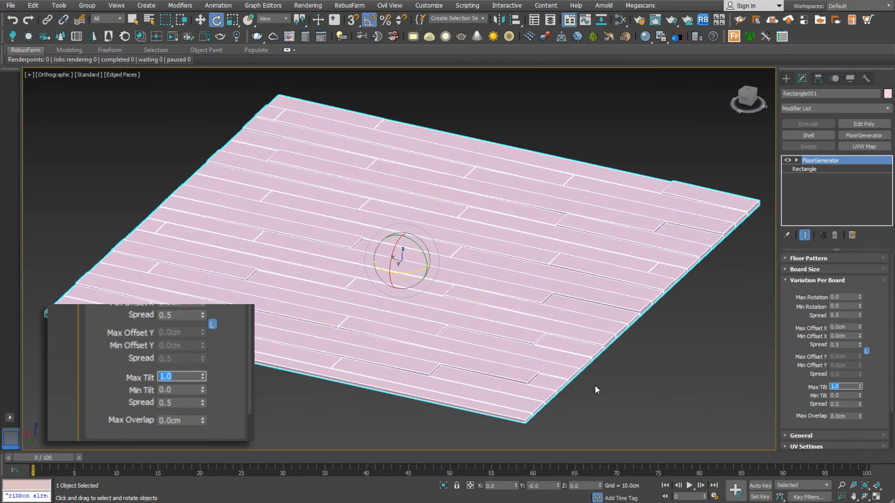
pyautogui.scroll(10, 683, 222)
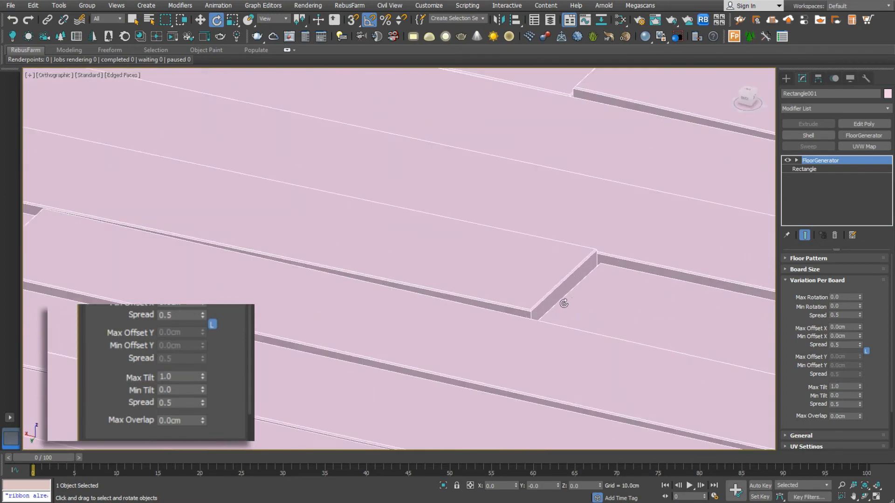
pyautogui.scroll(-10, 457, 312)
pyautogui.keyDown('alt'); pyautogui.moveTo(562, 312); pyautogui.dragTo(520, 303, button='middle'); pyautogui.keyUp('alt')
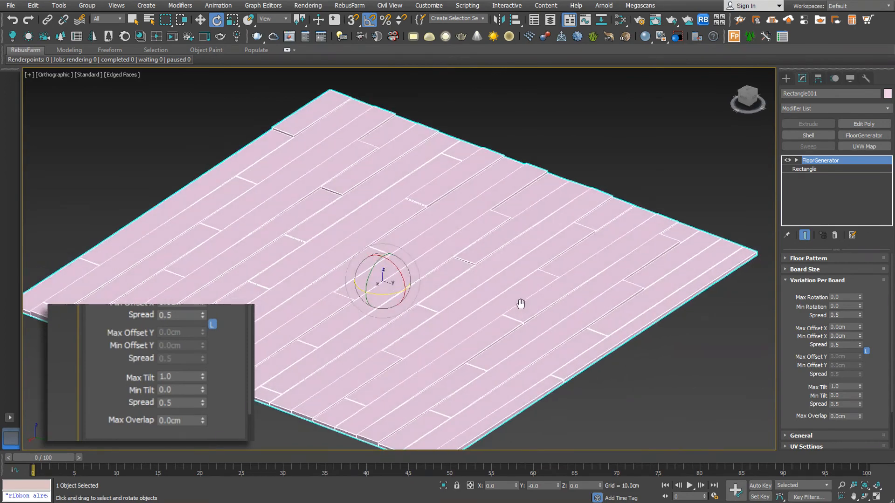
pyautogui.moveTo(461, 346); pyautogui.dragTo(451, 322, button='middle')
pyautogui.moveTo(526, 290); pyautogui.dragTo(536, 300, button='middle')
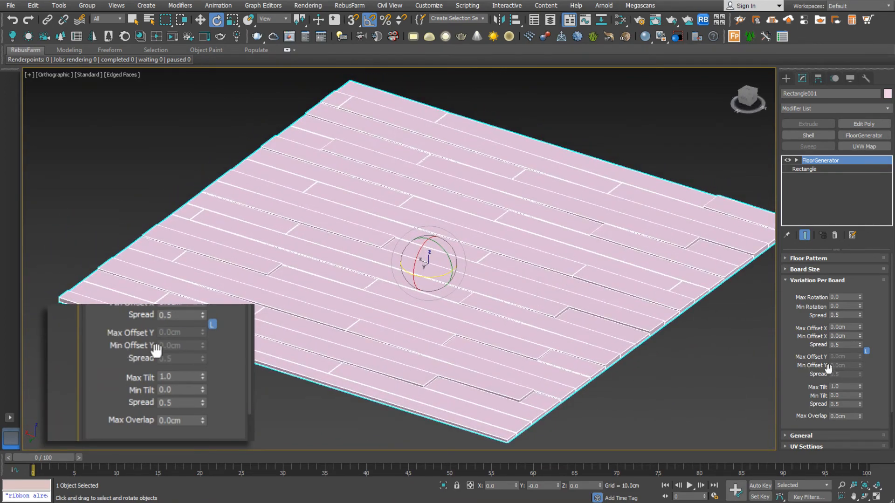
# Try an exaggerated Max Tilt of 10 on the boards and look over the floor.
pyautogui.moveTo(841, 387); pyautogui.dragTo(741, 380)
pyautogui.write('10')
pyautogui.press('Return')
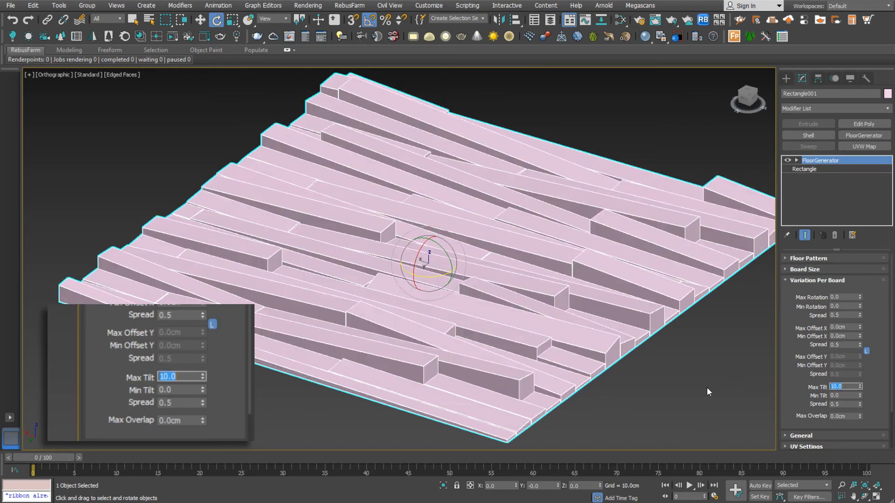
pyautogui.scroll(-3, 588, 339)
pyautogui.moveTo(587, 339); pyautogui.dragTo(593, 342, button='middle')
pyautogui.scroll(2, 574, 304)
pyautogui.moveTo(578, 309)
pyautogui.mouseDown(button='middle')
pyautogui.moveTo(570, 294)
pyautogui.moveTo(563, 306)
pyautogui.mouseUp(button='middle')
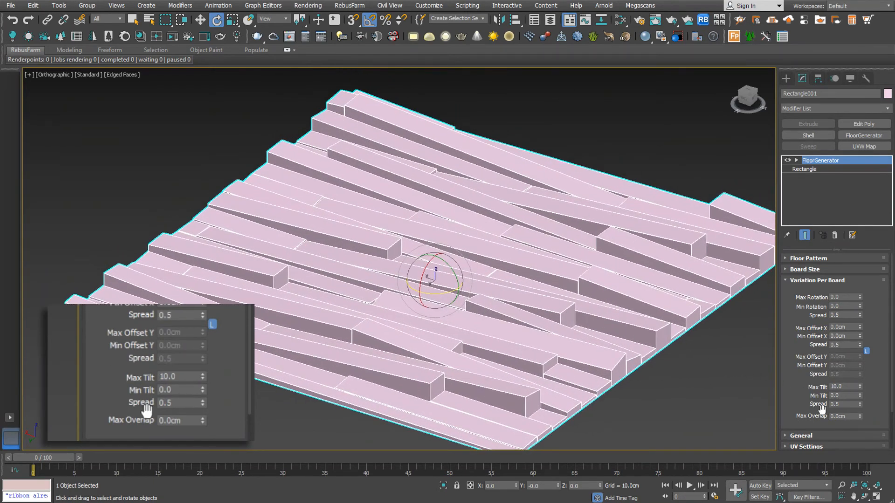
# Try a Min Tilt of 10 on the boards.
pyautogui.doubleClick(837, 396)
pyautogui.write('10')
pyautogui.press('Return')
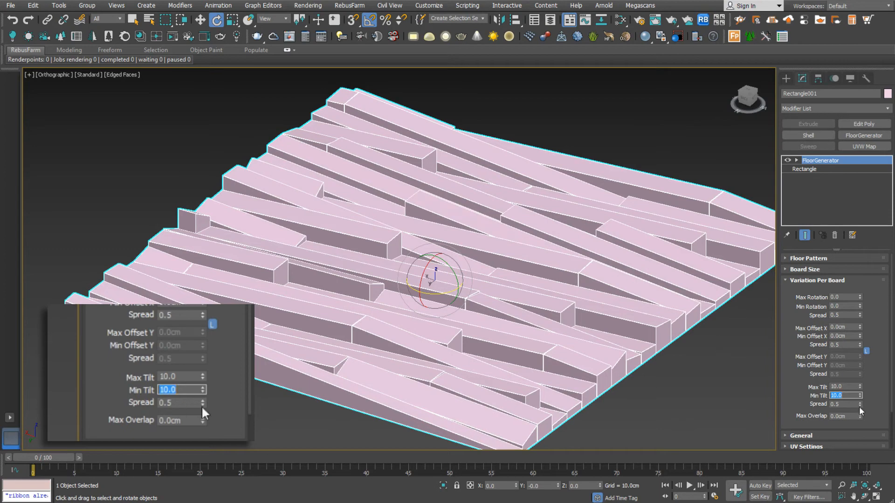
# Set both the Min Tilt and Max Tilt of the boards to 1 and orbit around the floor.
pyautogui.write('1')
pyautogui.press('Return')
pyautogui.moveTo(850, 387); pyautogui.dragTo(797, 382)
pyautogui.write('1')
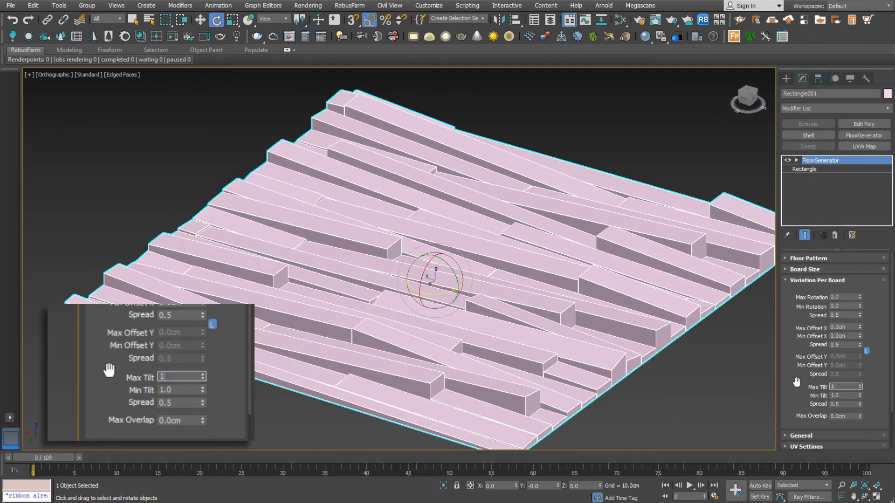
pyautogui.press('Return')
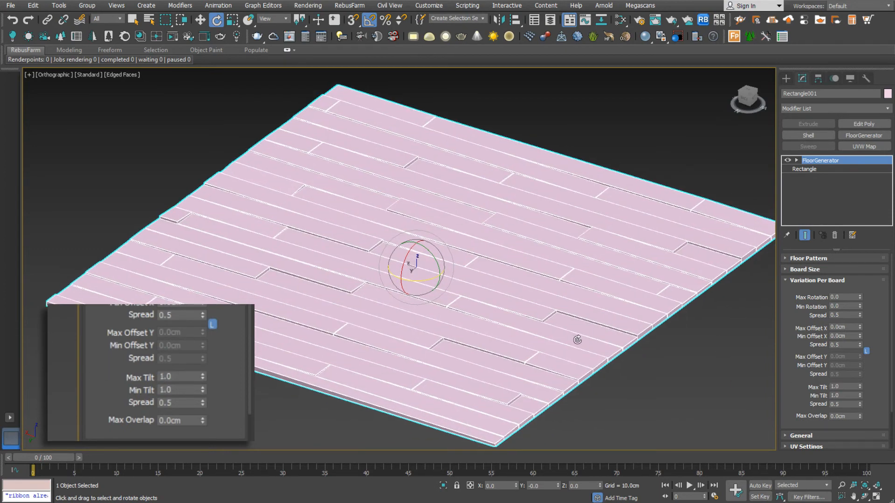
pyautogui.keyDown('alt'); pyautogui.moveTo(354, 250); pyautogui.dragTo(500, 339, button='middle'); pyautogui.keyUp('alt')
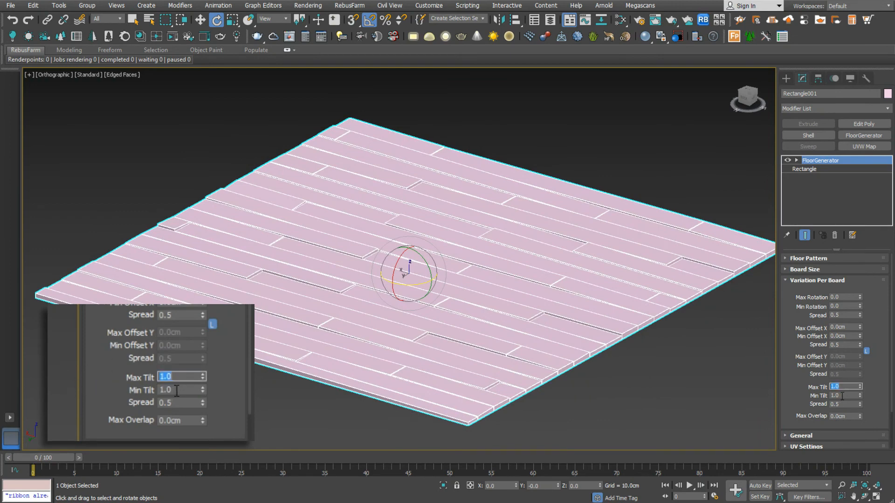
# Set the boards' Max Tilt to 0.2 and Min Tilt to 0.1, checking a joint up close.
pyautogui.press('Return')
pyautogui.write('0.')
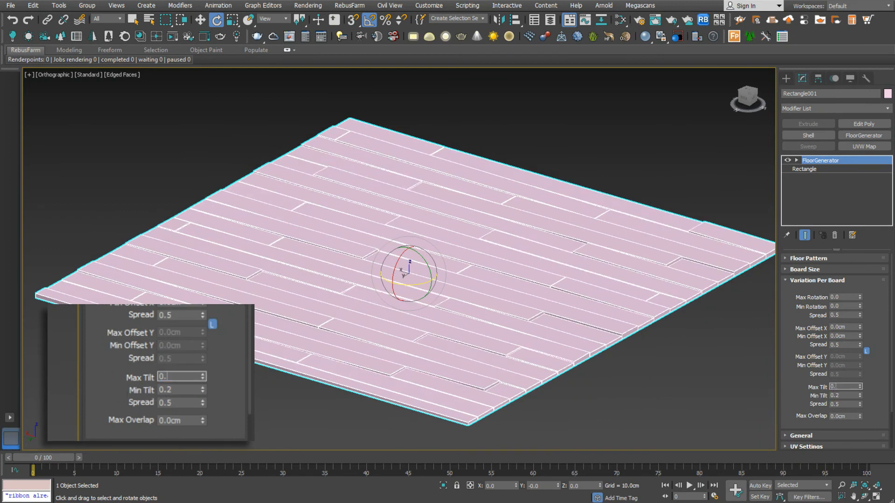
pyautogui.write('2')
pyautogui.press('Return')
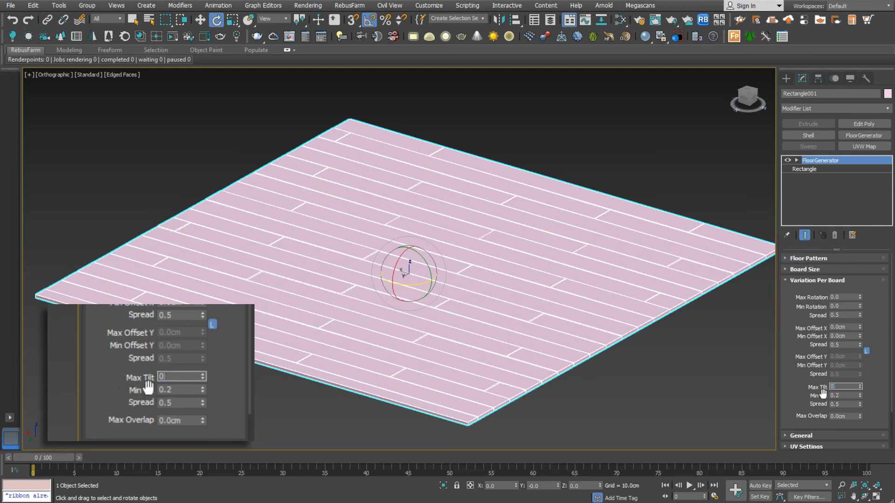
pyautogui.scroll(10, 464, 324)
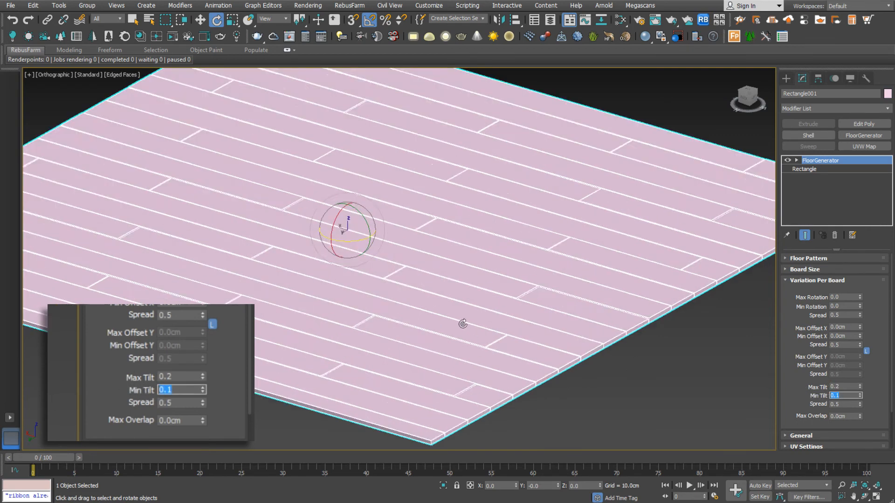
pyautogui.scroll(2, 561, 292)
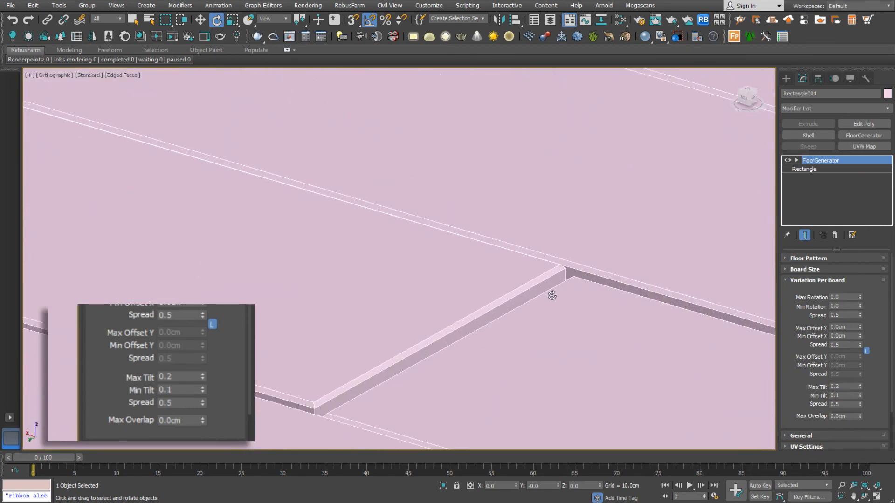
# Examine the slight tilt of the boards along the floor's edge in the Right view.
pyautogui.scroll(-8, 557, 314)
pyautogui.keyDown('alt'); pyautogui.moveTo(560, 322); pyautogui.dragTo(625, 317, button='middle'); pyautogui.keyUp('alt')
pyautogui.scroll(-3, 620, 320)
pyautogui.moveTo(611, 322); pyautogui.dragTo(555, 336, button='middle')
pyautogui.click(745, 101)
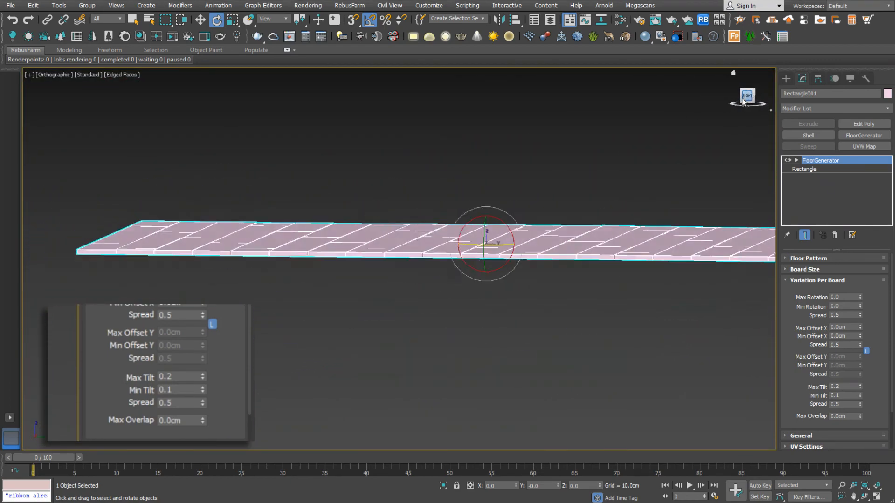
pyautogui.scroll(3, 350, 279)
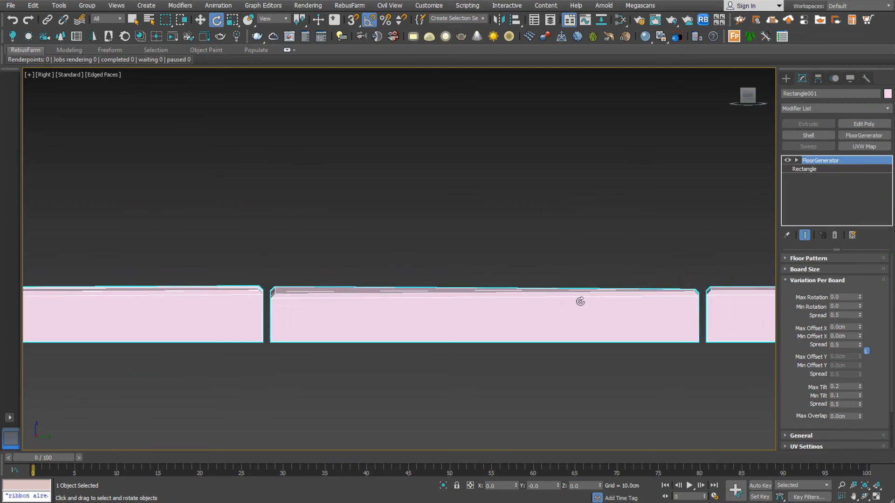
pyautogui.moveTo(528, 300)
pyautogui.keyDown('alt'); pyautogui.mouseDown(button='middle')
pyautogui.moveTo(537, 292)
pyautogui.moveTo(505, 352)
pyautogui.moveTo(556, 290)
pyautogui.moveTo(513, 299)
pyautogui.moveTo(523, 303)
pyautogui.mouseUp(button='middle'); pyautogui.keyUp('alt')
pyautogui.scroll(-5, 536, 303)
pyautogui.scroll(-2, 541, 340)
pyautogui.keyDown('alt'); pyautogui.moveTo(540, 336); pyautogui.dragTo(550, 339, button='middle'); pyautogui.keyUp('alt')
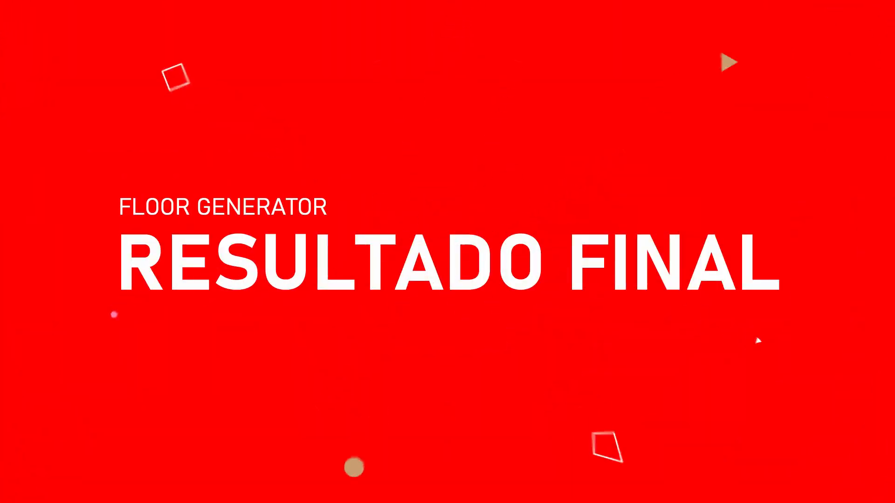